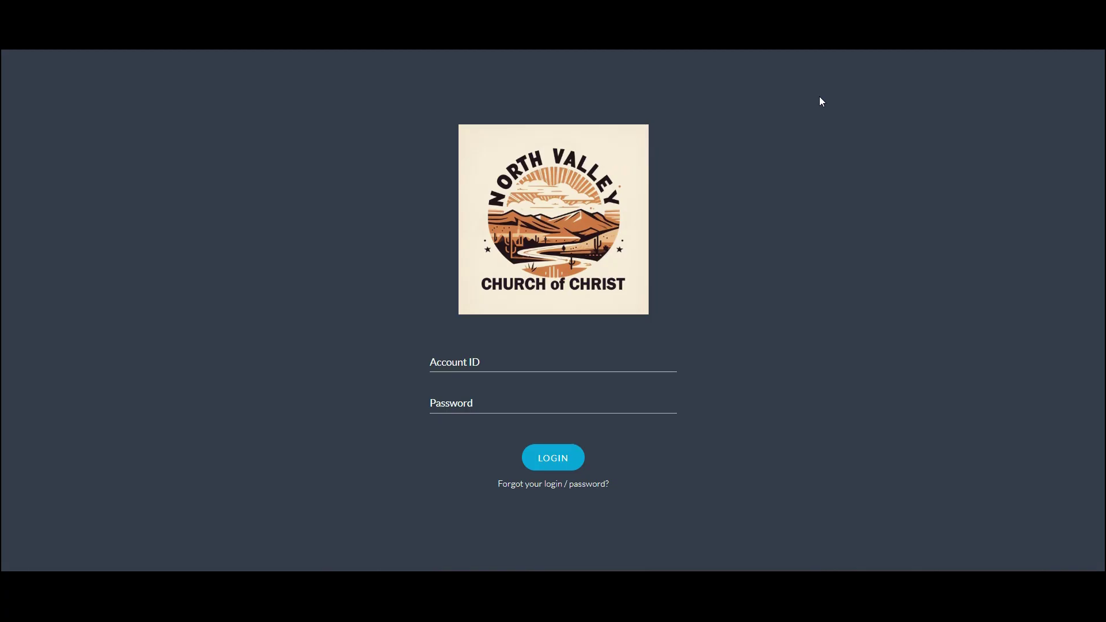
Log in to the GoodBarber back office with the browser's saved account login
left_click(537, 363)
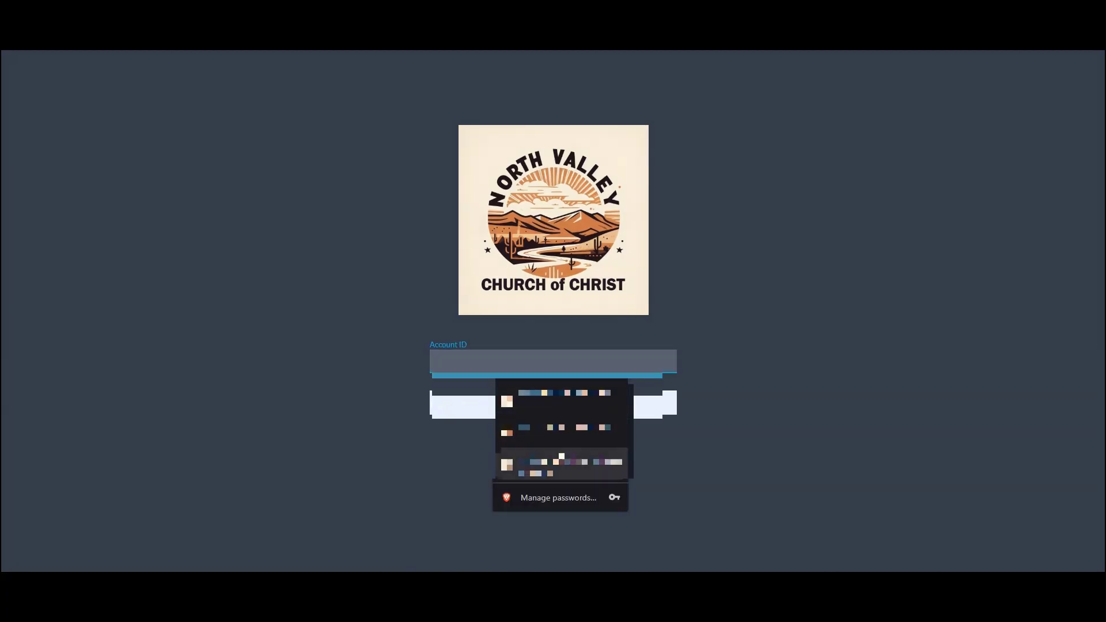
left_click(562, 462)
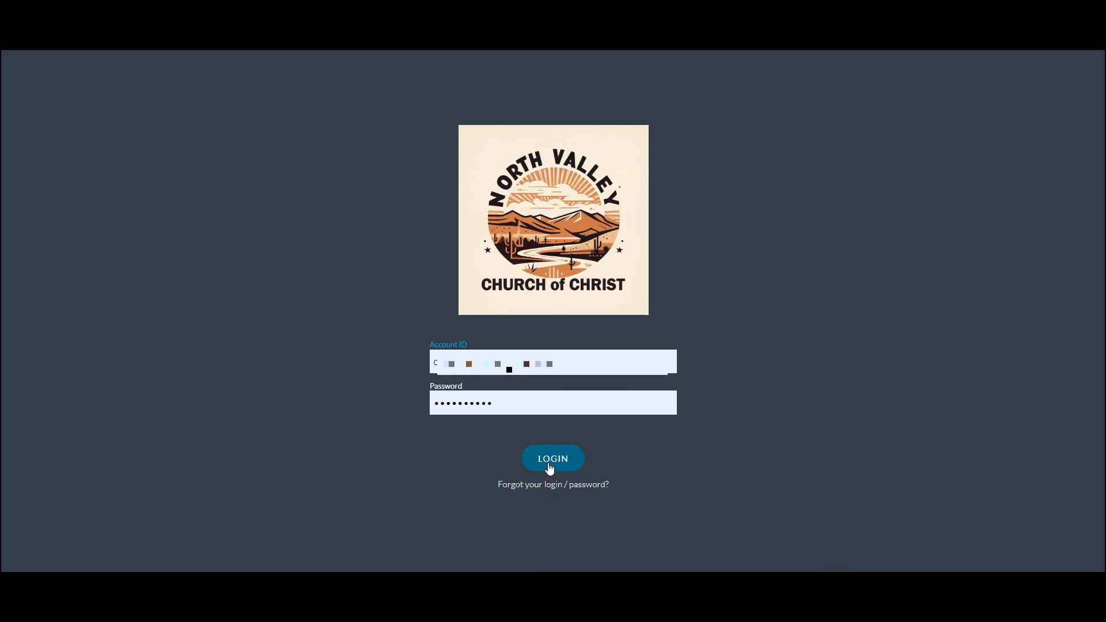
left_click(548, 467)
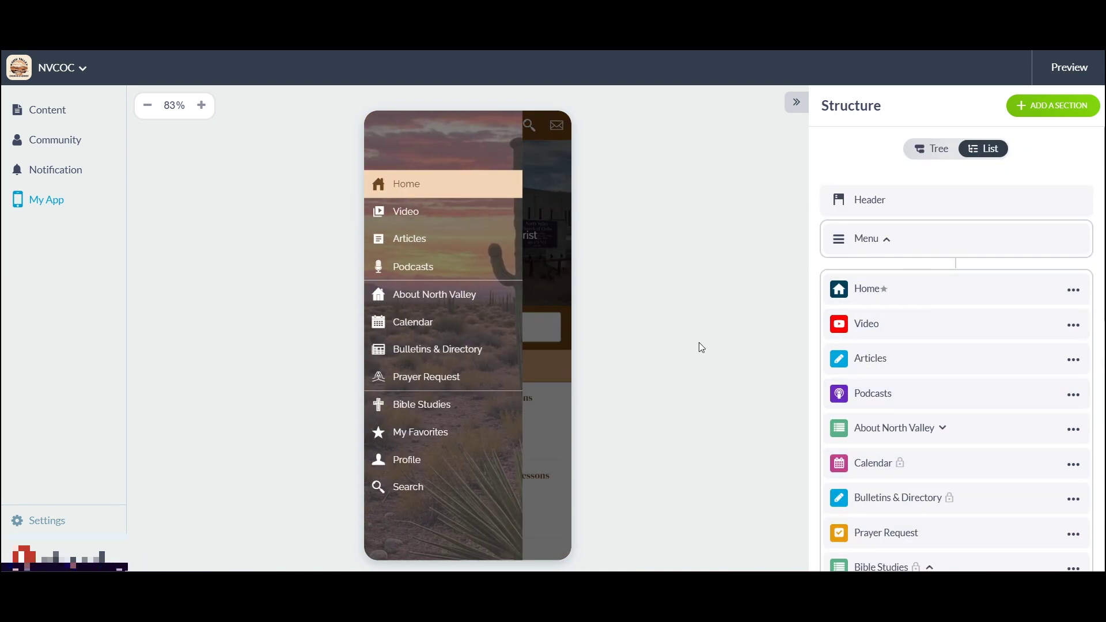
Go to Notification > PUSH > Send in the sidebar
left_click(61, 178)
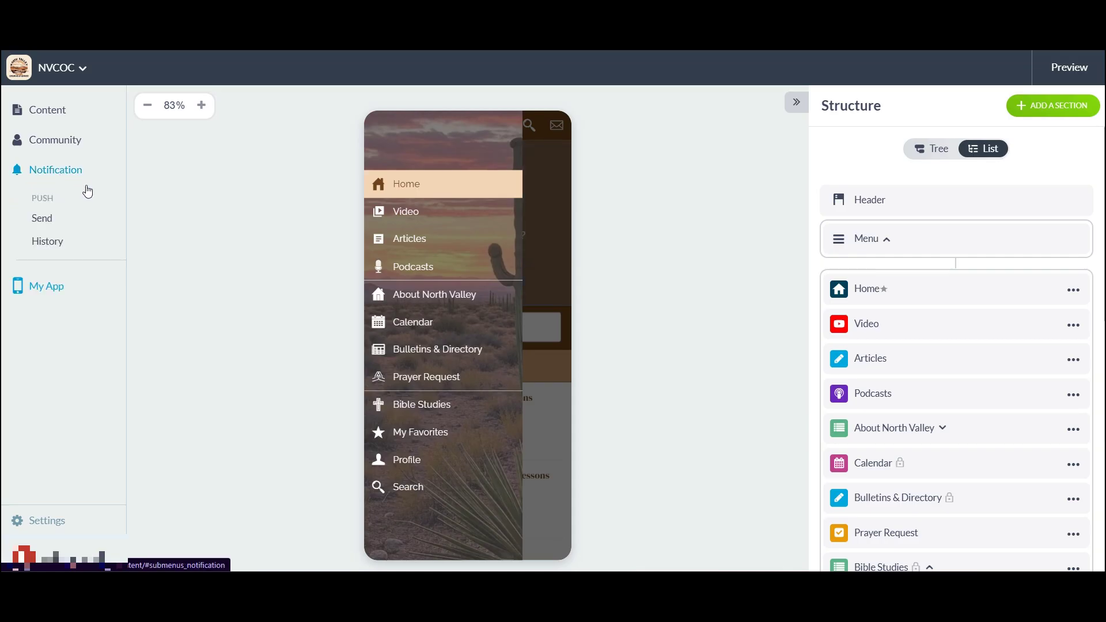
left_click(43, 219)
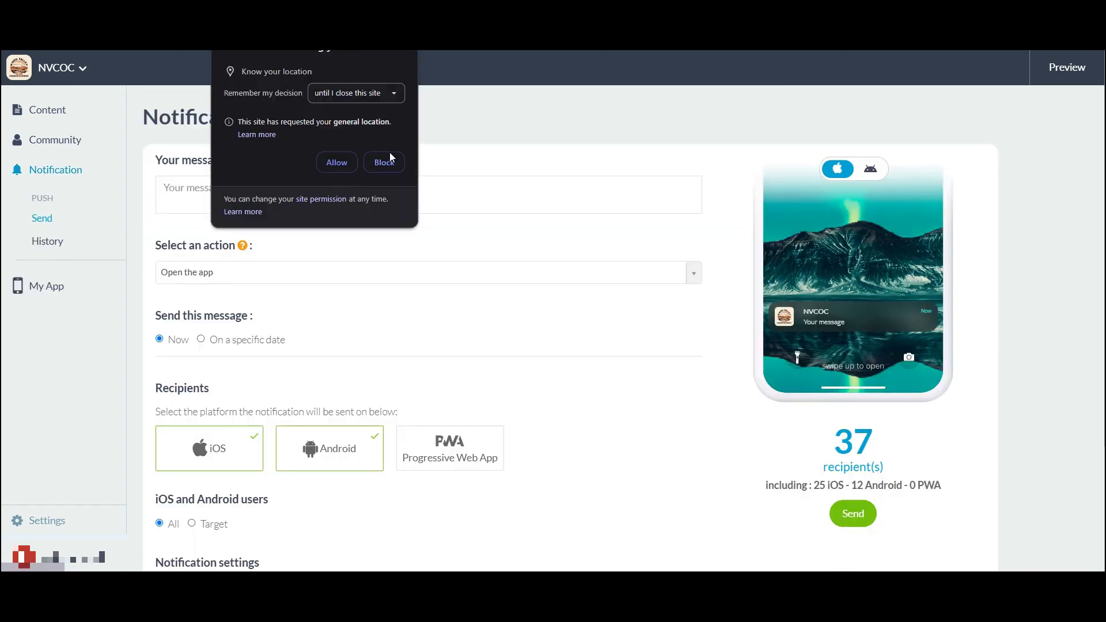
Allow the browser's location request and scroll down the Notifications form
left_click(335, 165)
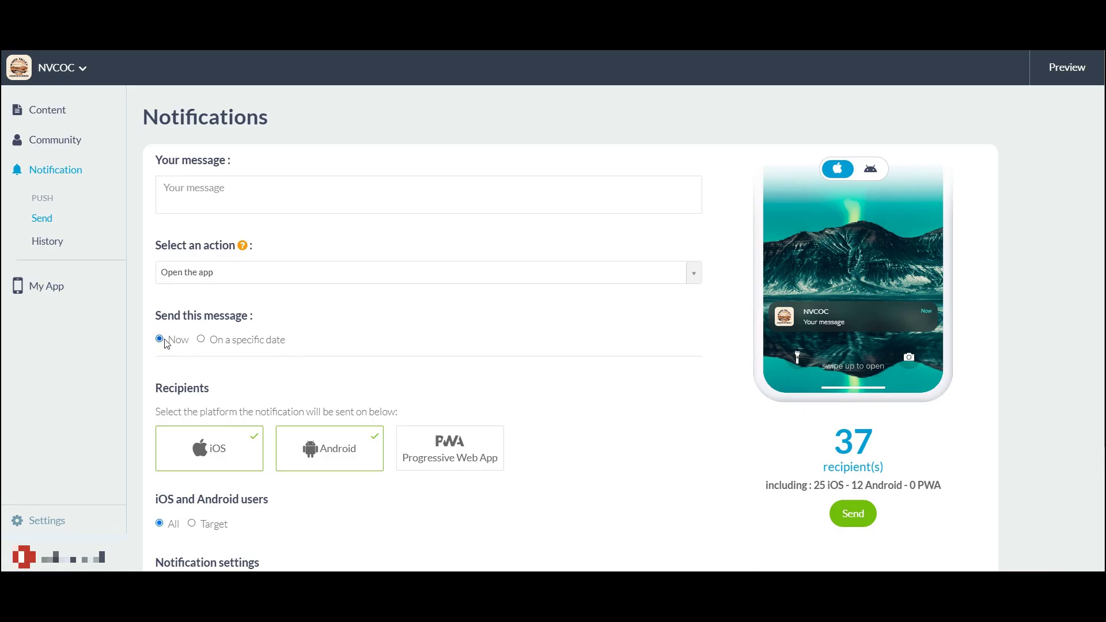
scroll(435, 316, "down", 3)
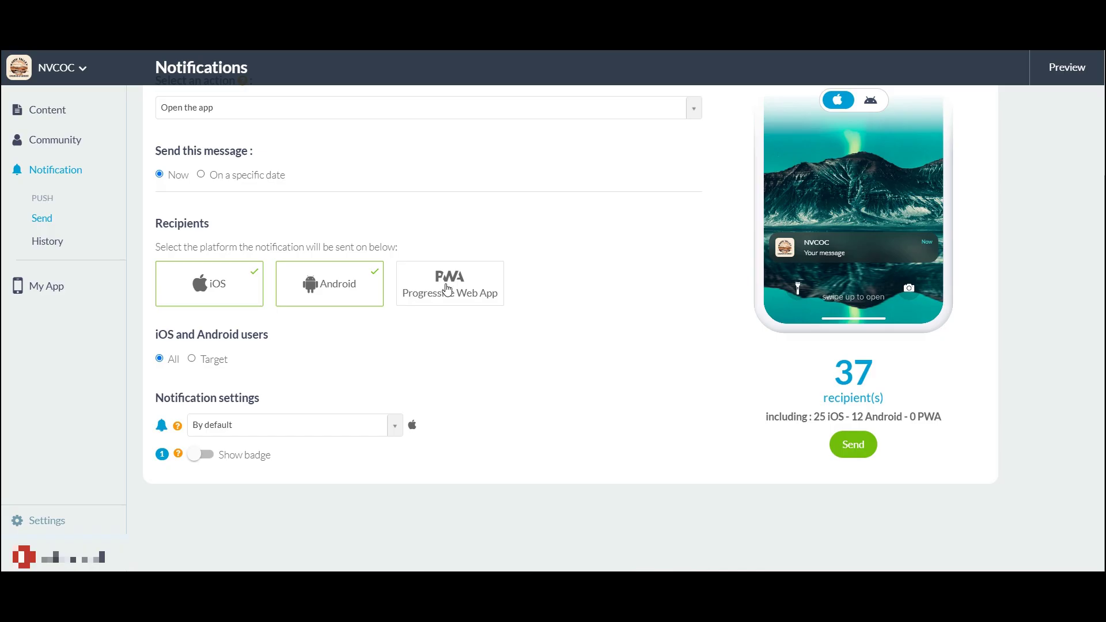
left_click(446, 287)
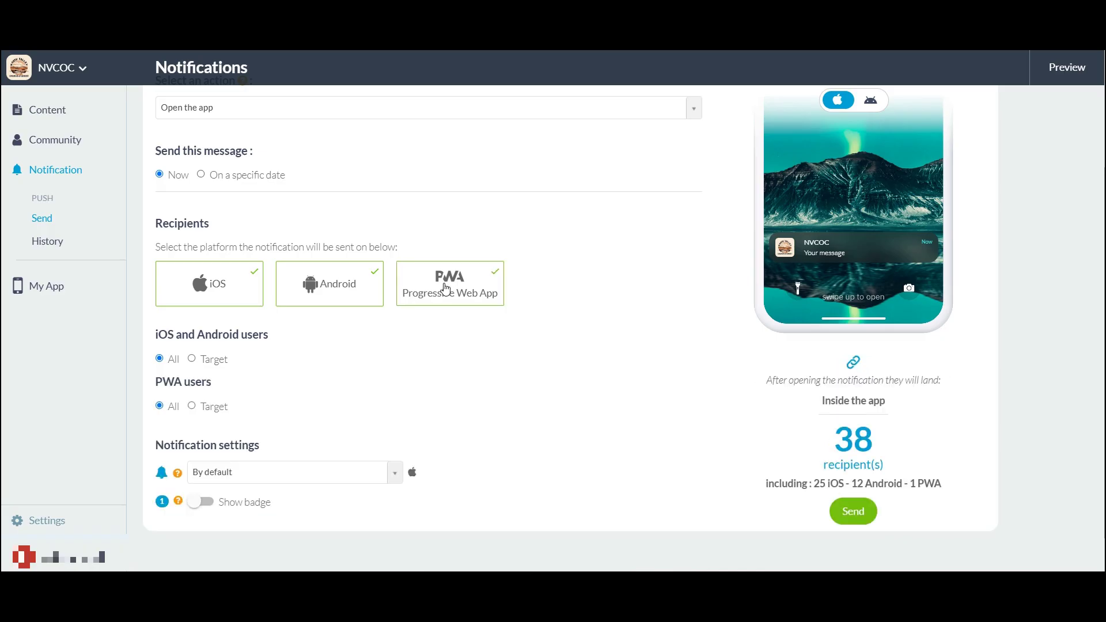
left_click(464, 293)
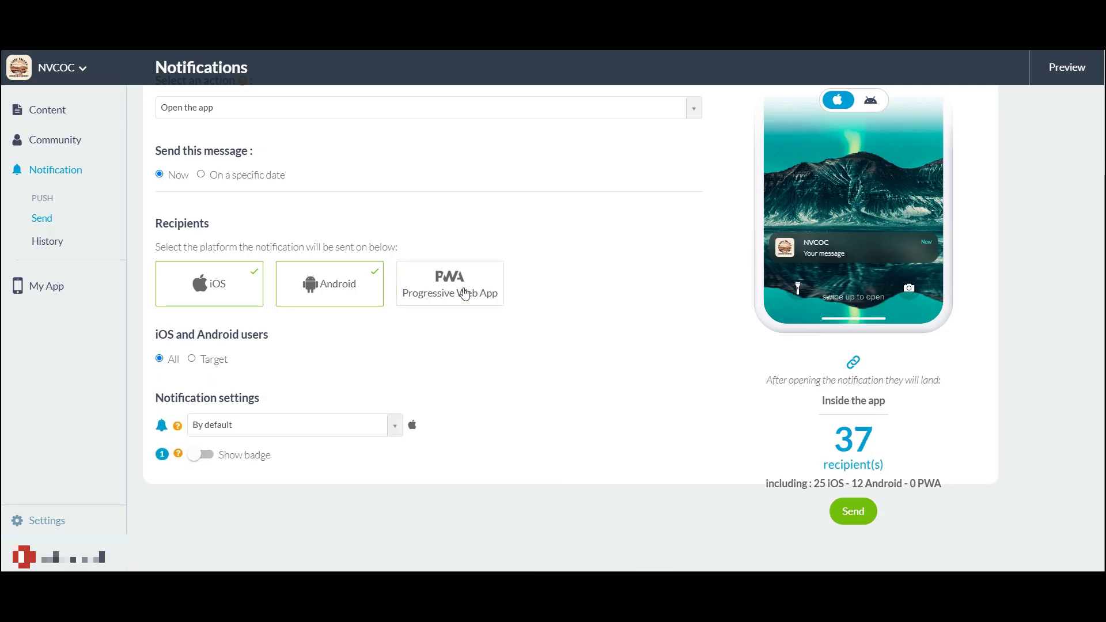
left_click(464, 293)
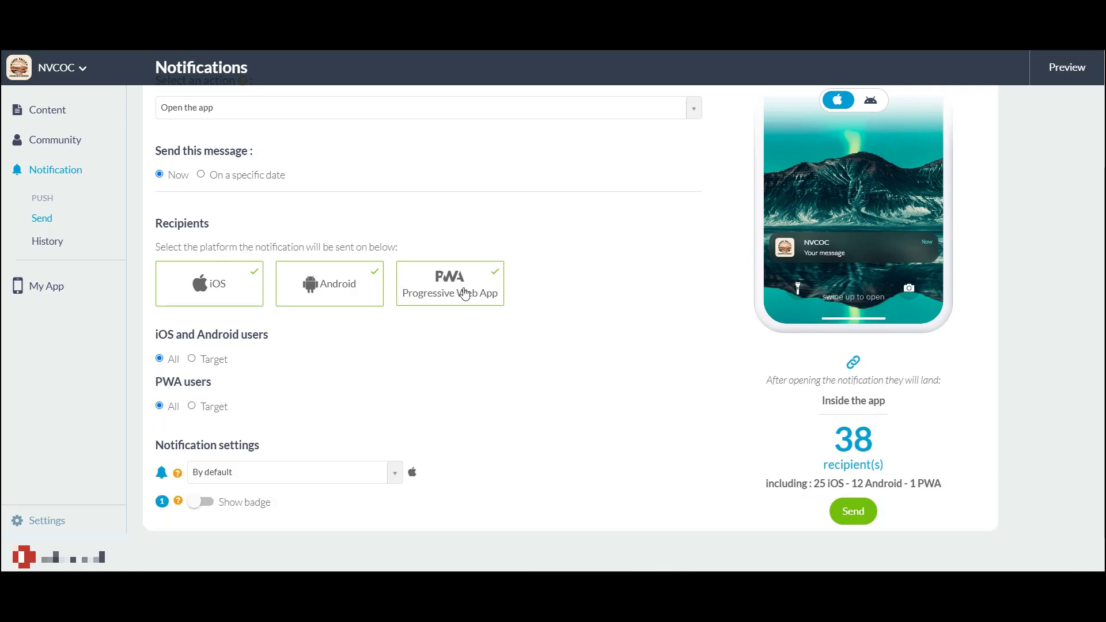
left_click(464, 293)
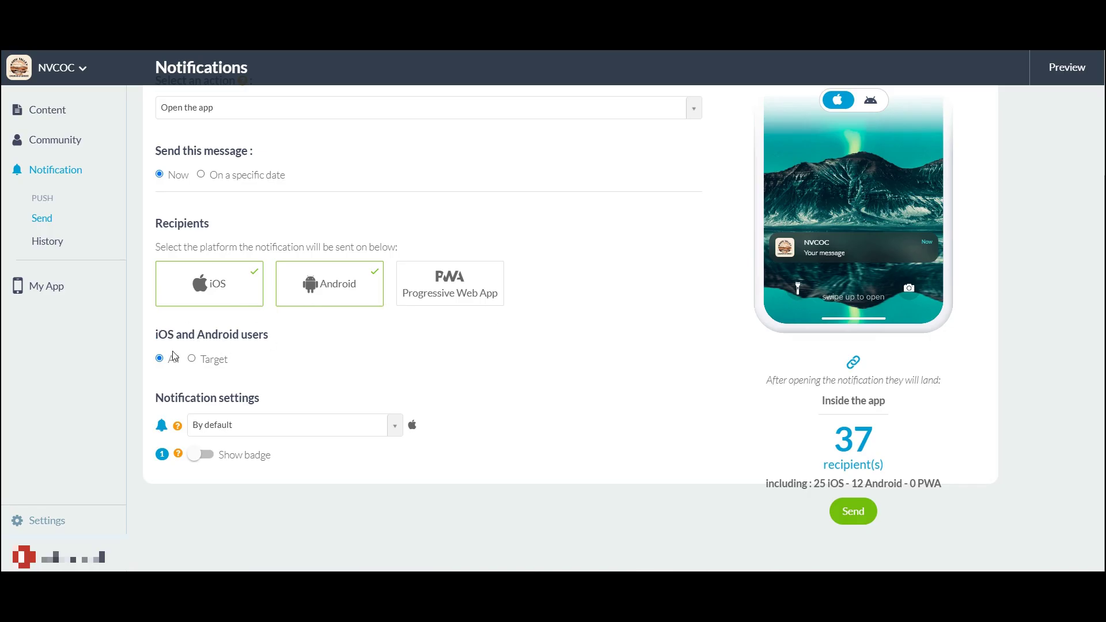
left_click(205, 361)
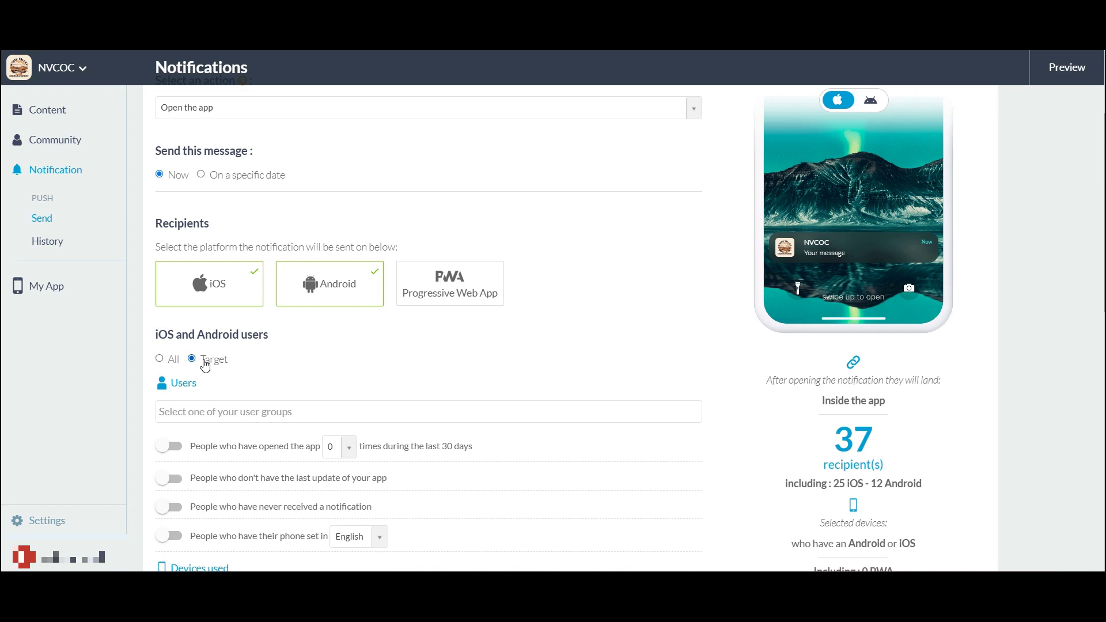
left_click(160, 359)
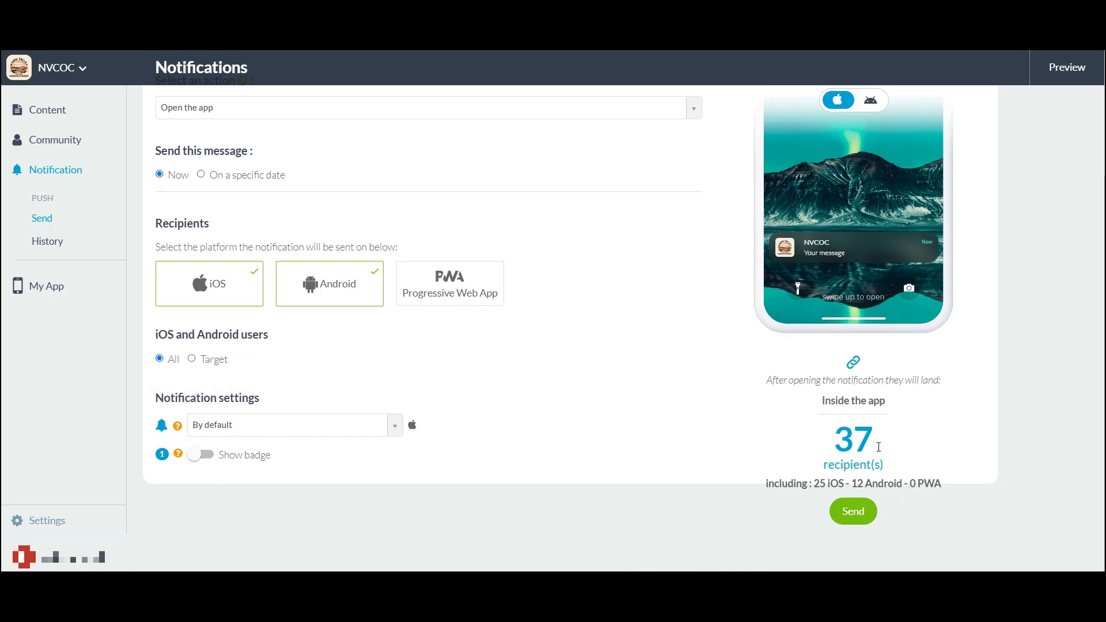
scroll(921, 426, "up", 1)
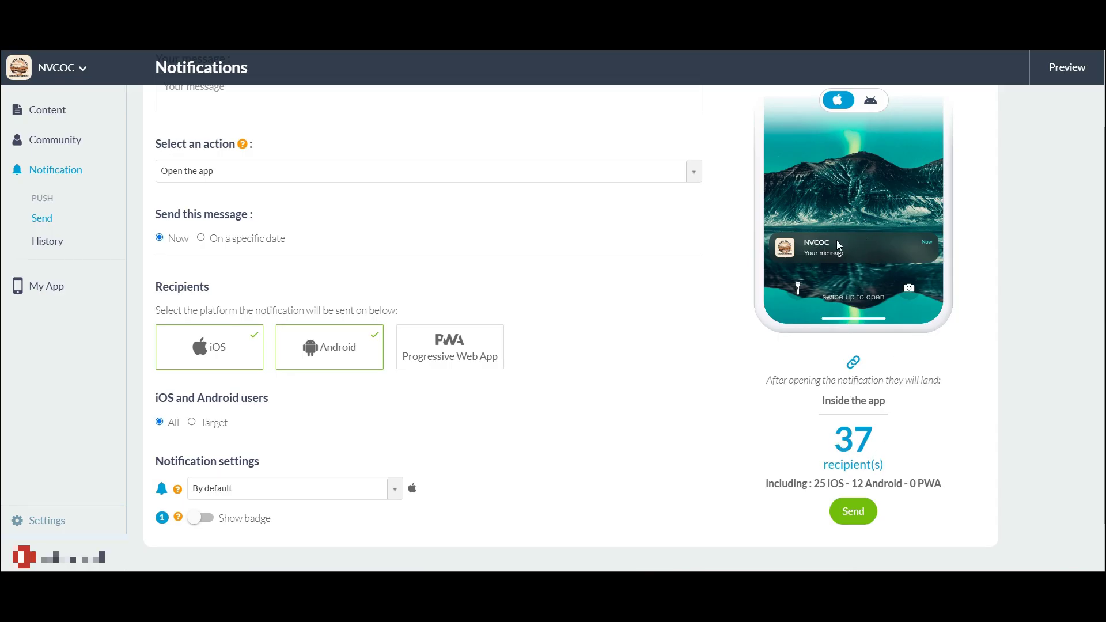
scroll(720, 337, "up", 2)
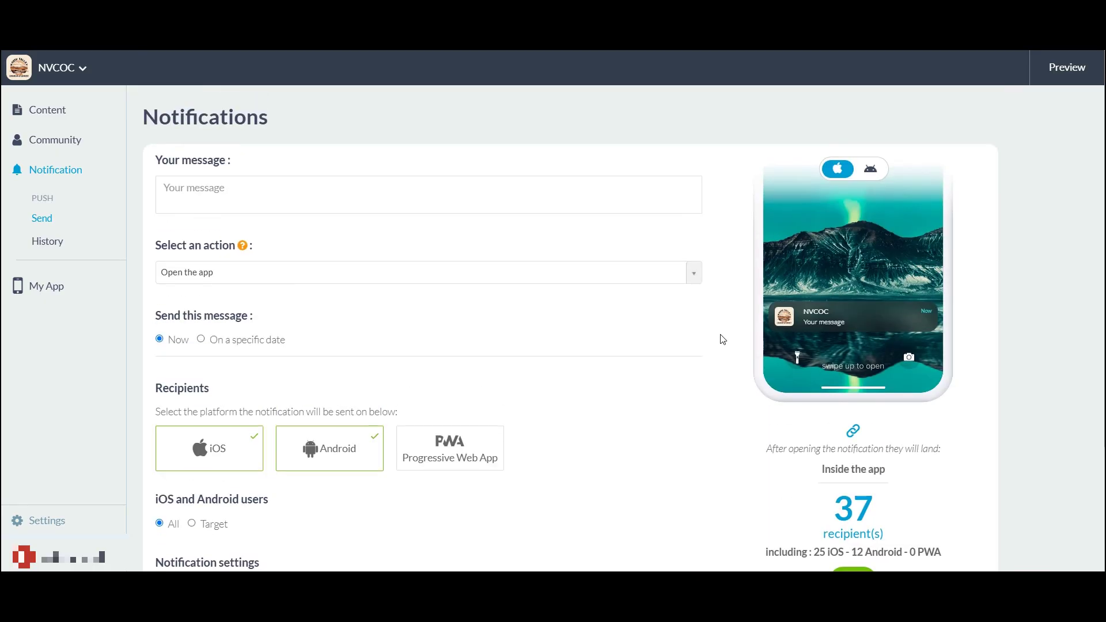
scroll(328, 521, "down", 1)
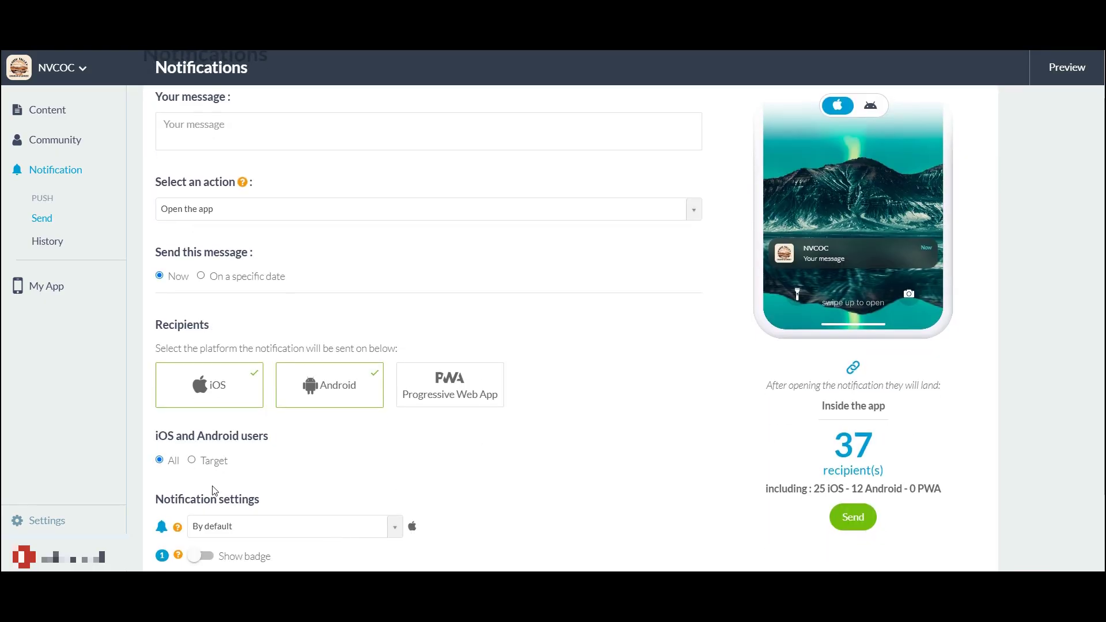
scroll(602, 390, "up", 1)
Write 'Type in your stuff!' as the message and switch the preview to Android
left_click(302, 195)
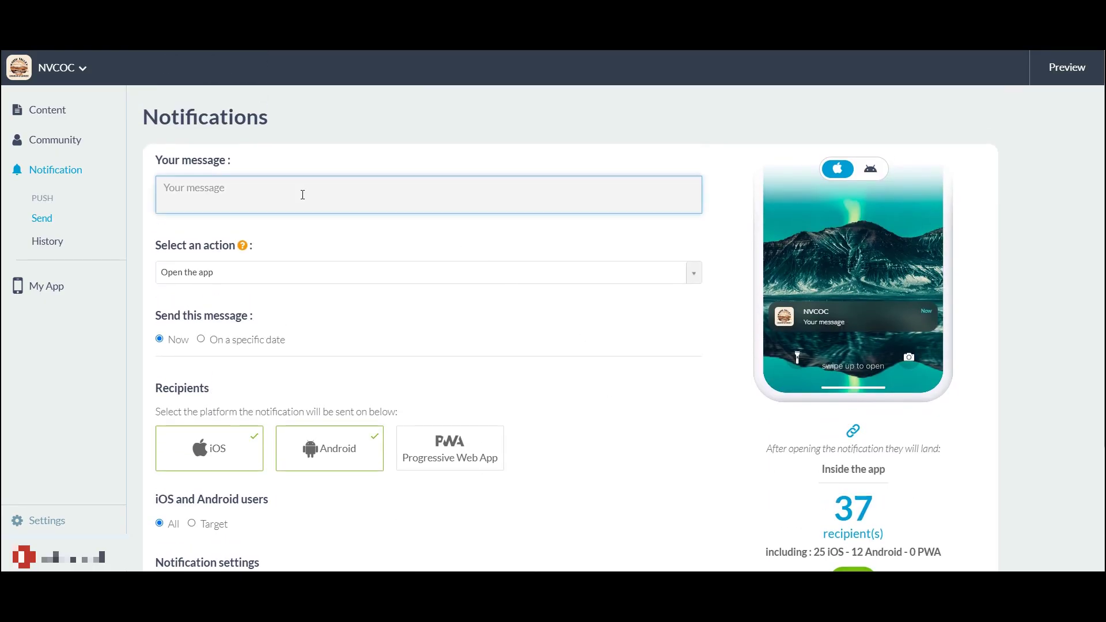
type("Type")
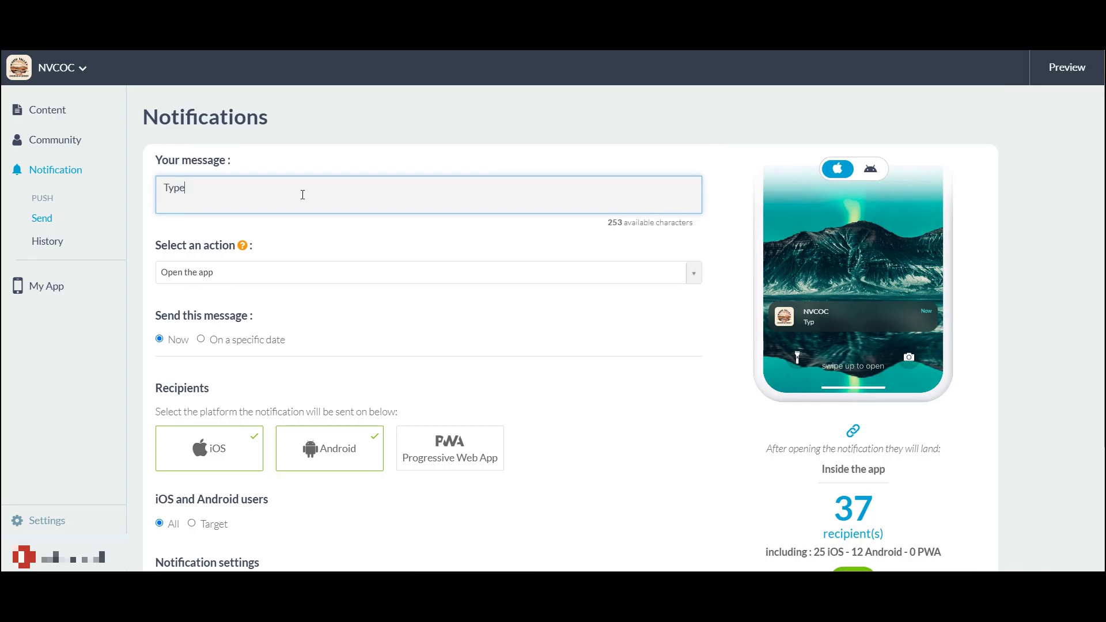
type(" in your stuff!")
left_click(870, 168)
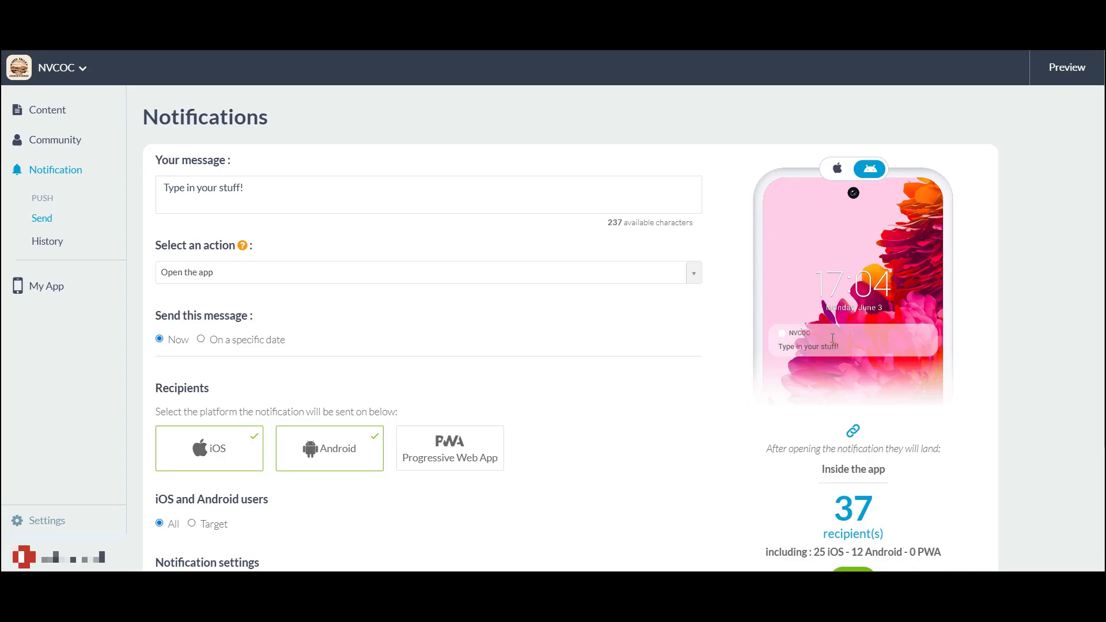
scroll(599, 333, "down", 3)
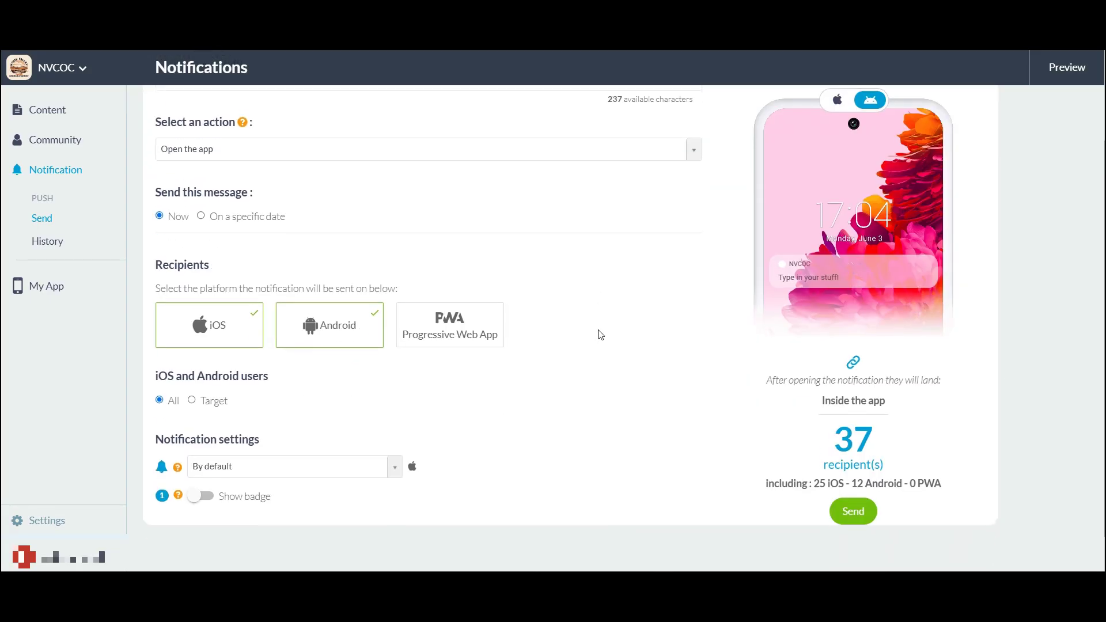
scroll(450, 173, "up", 2)
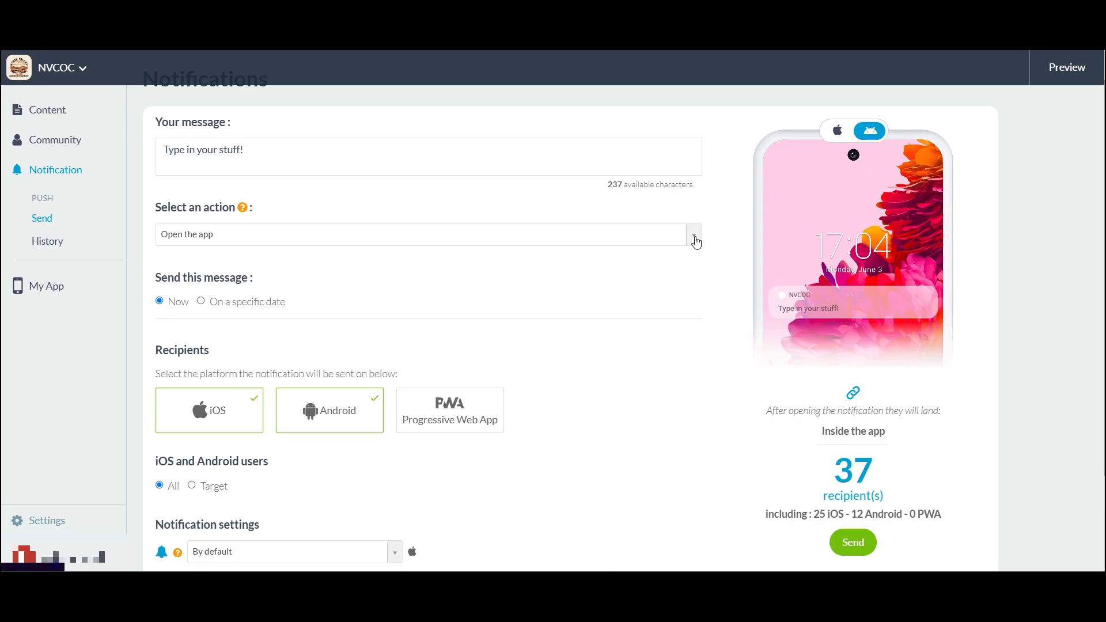
Look through the notification action choices, briefly trying Profile, then choose Articles
left_click(695, 239)
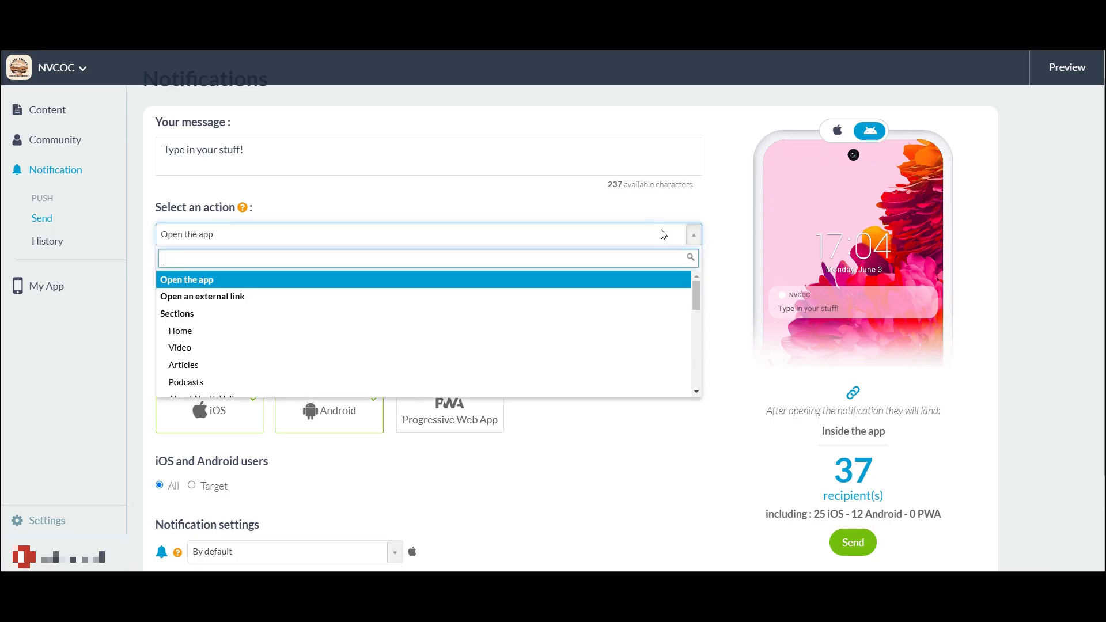
left_click(697, 236)
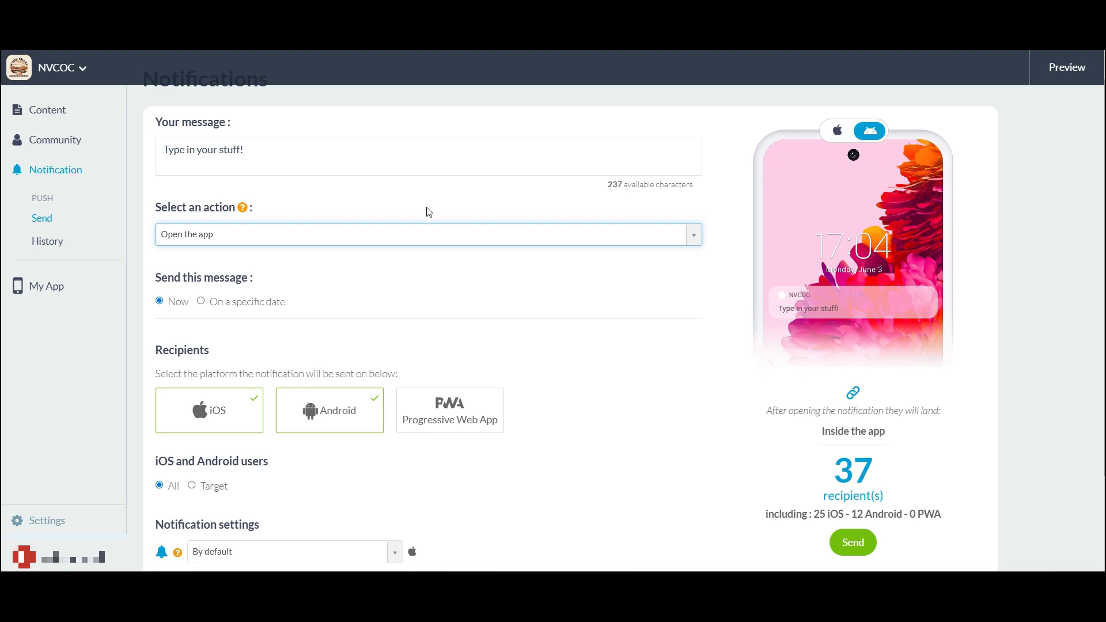
left_click(694, 237)
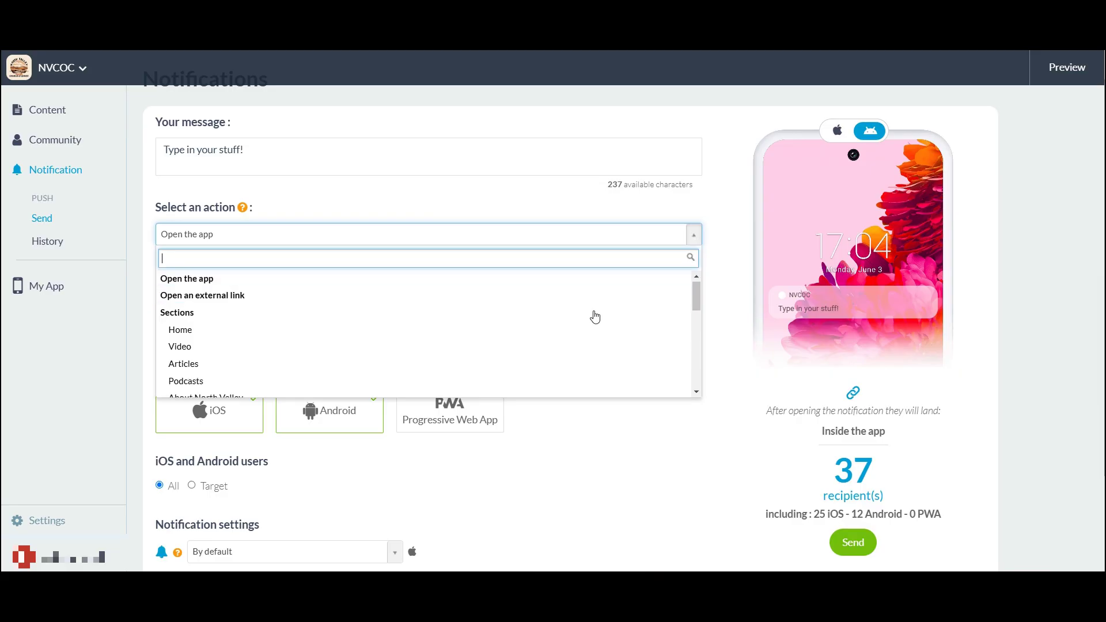
scroll(593, 316, "down", 3)
scroll(595, 318, "down", 2)
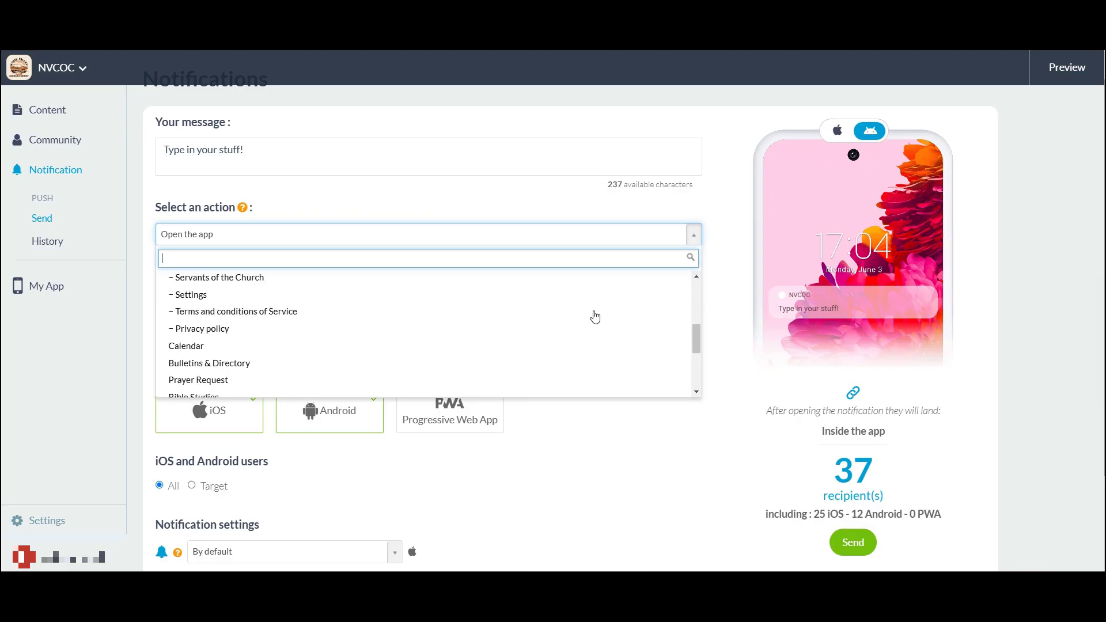
scroll(595, 318, "down", 4)
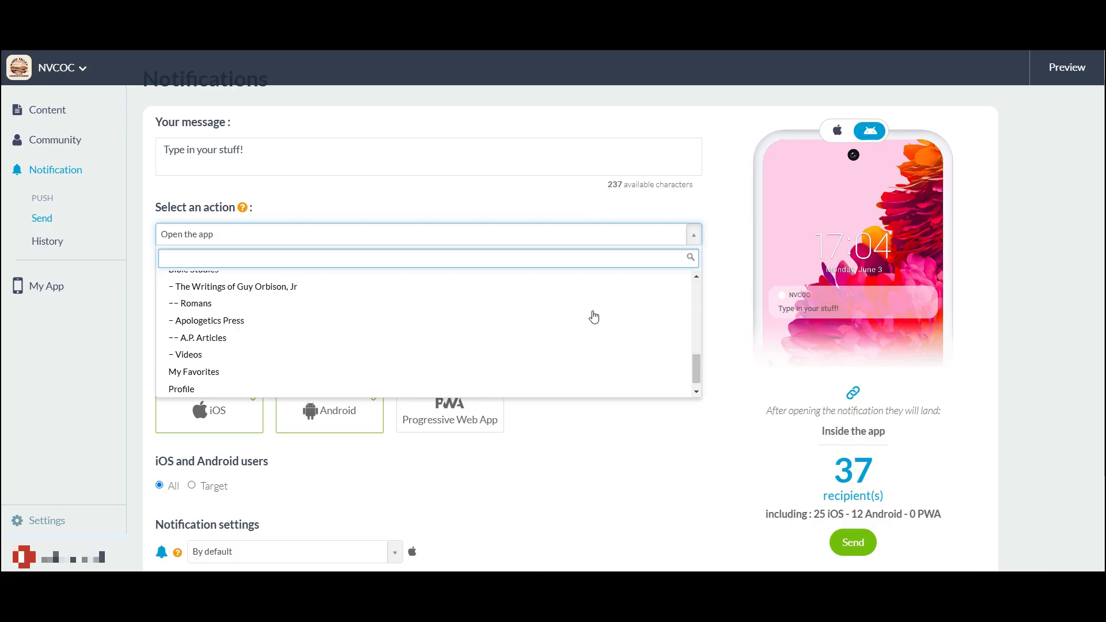
scroll(594, 316, "down", 1)
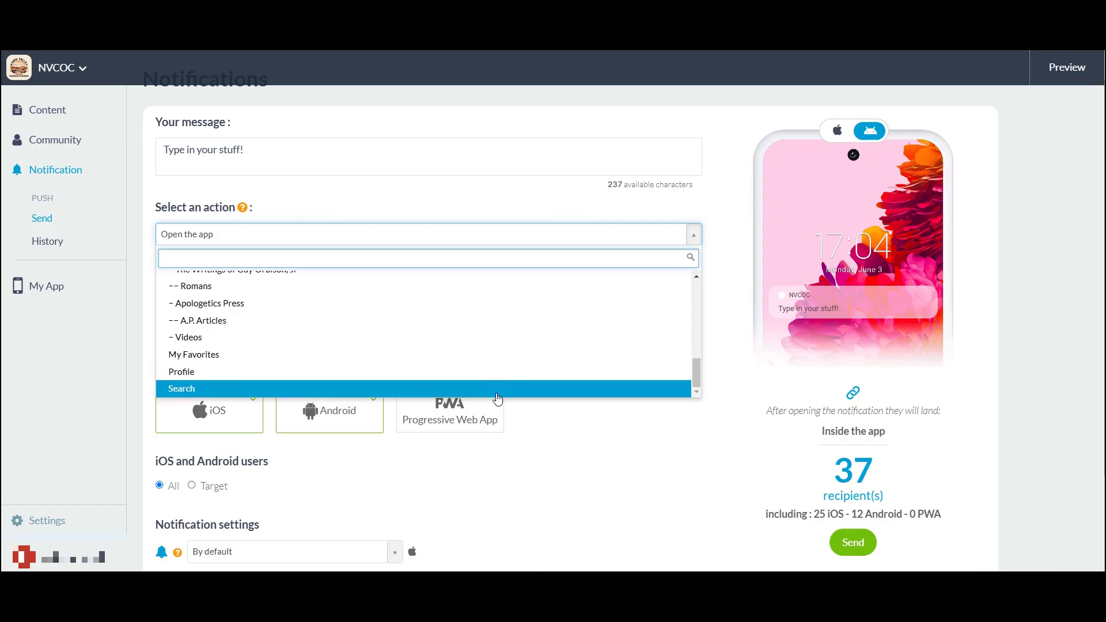
left_click(193, 373)
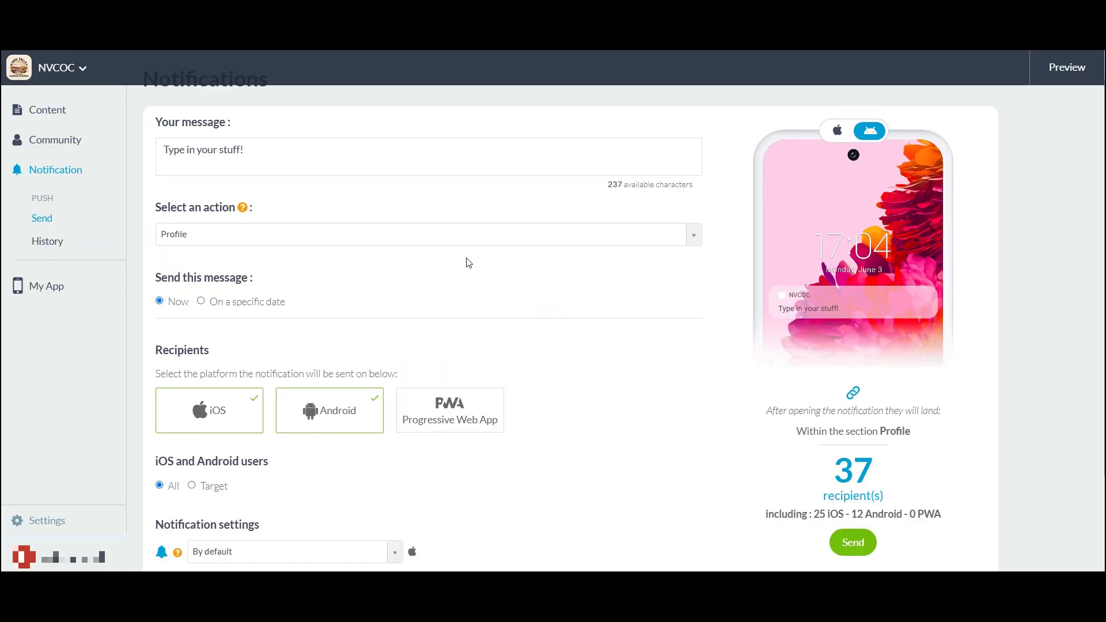
left_click(694, 234)
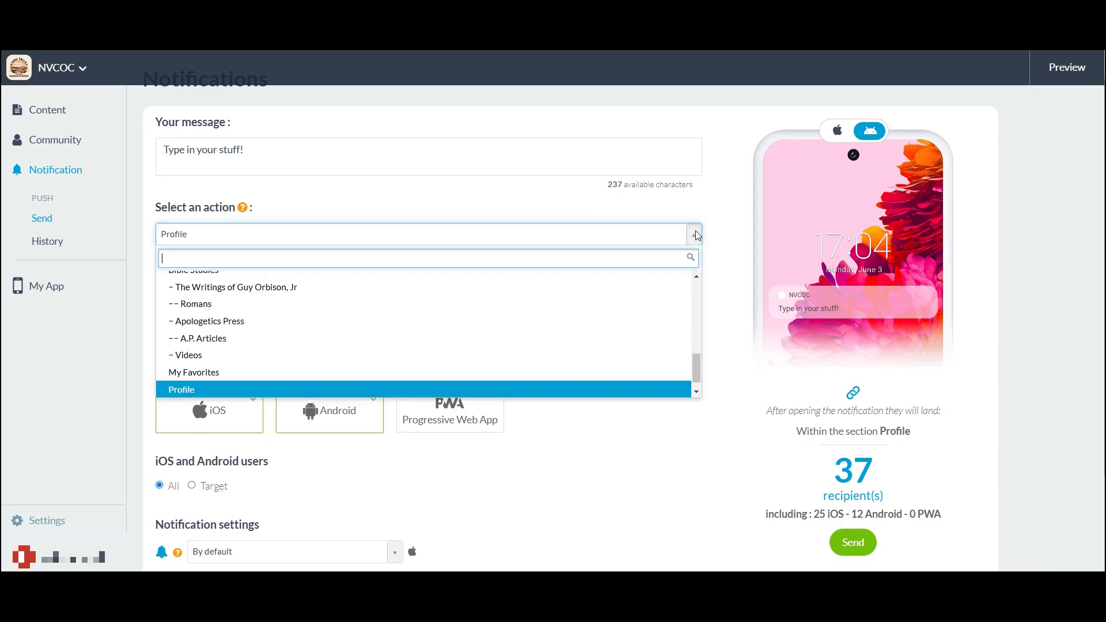
scroll(622, 322, "down", 1)
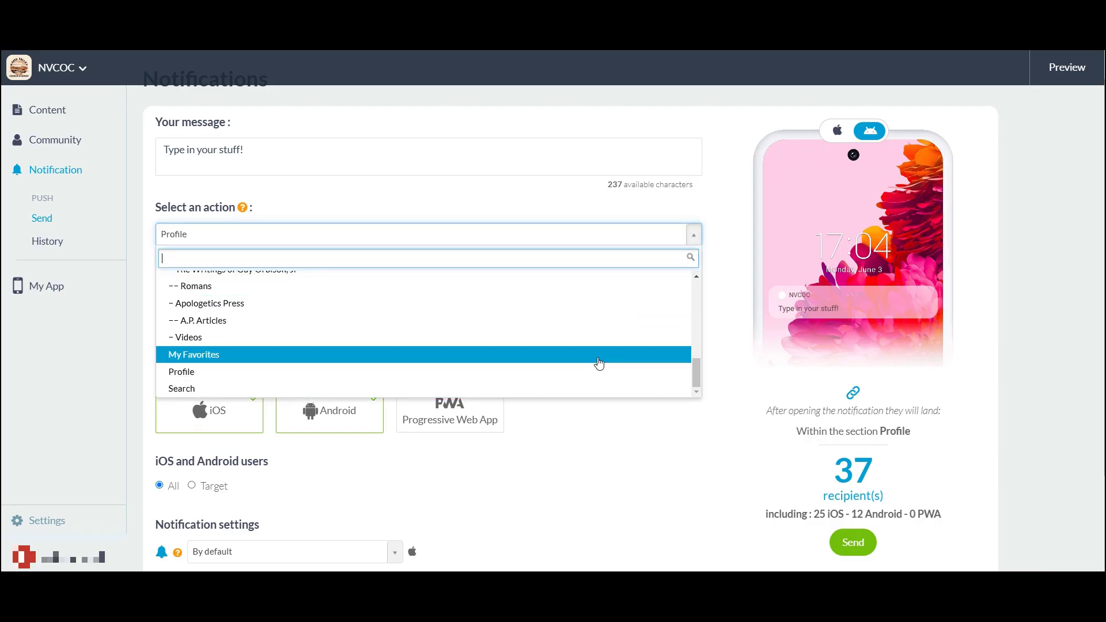
left_click(730, 325)
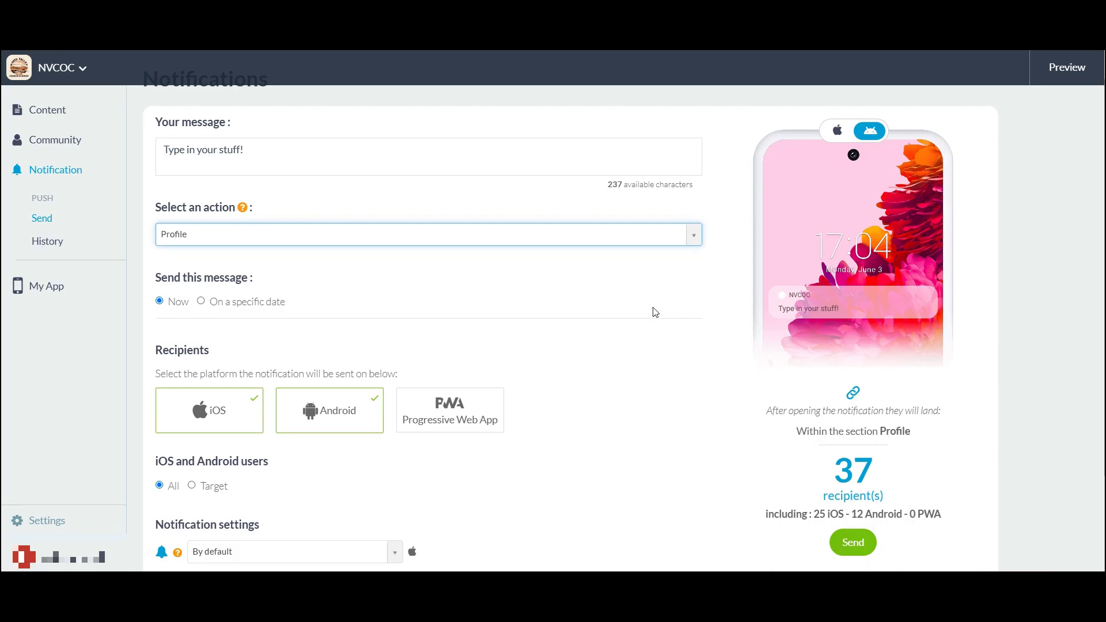
left_click(695, 235)
scroll(621, 315, "up", 6)
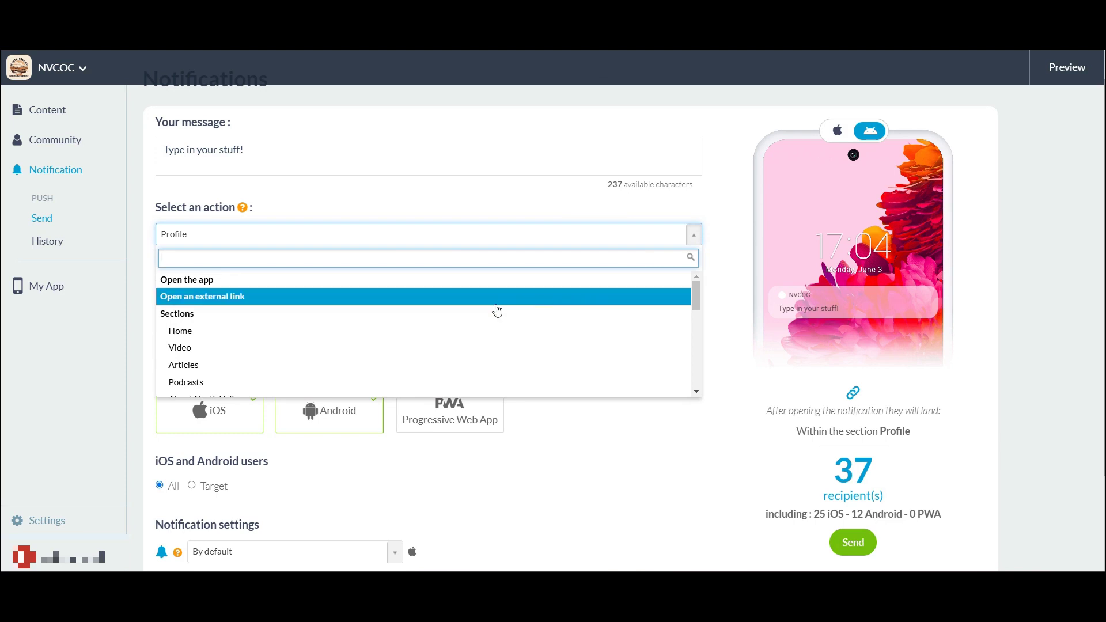
scroll(490, 314, "down", 1)
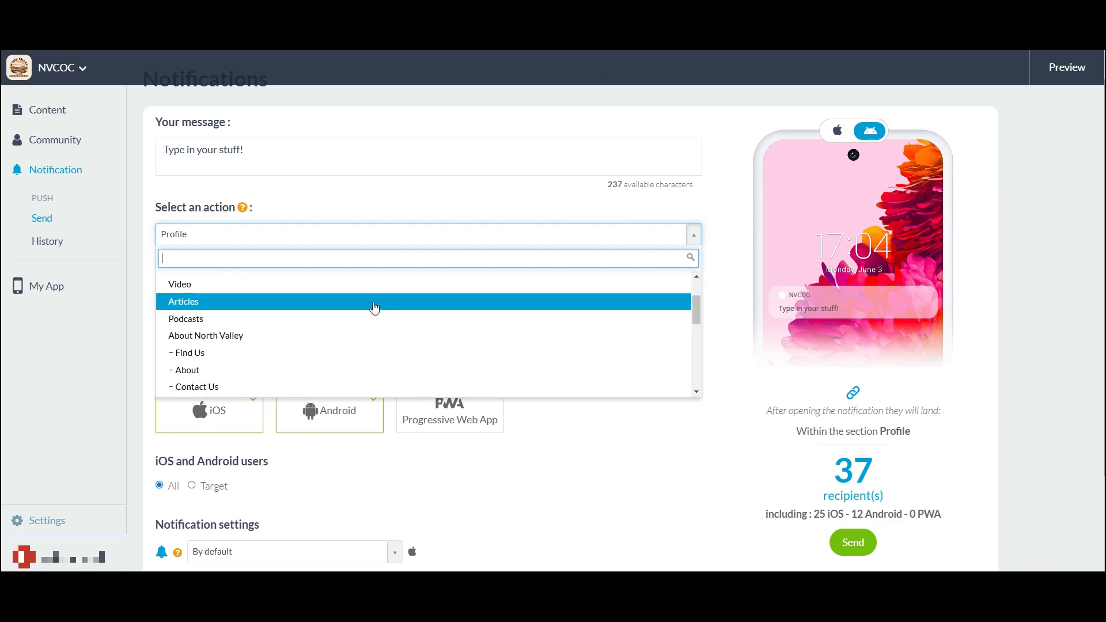
left_click(376, 304)
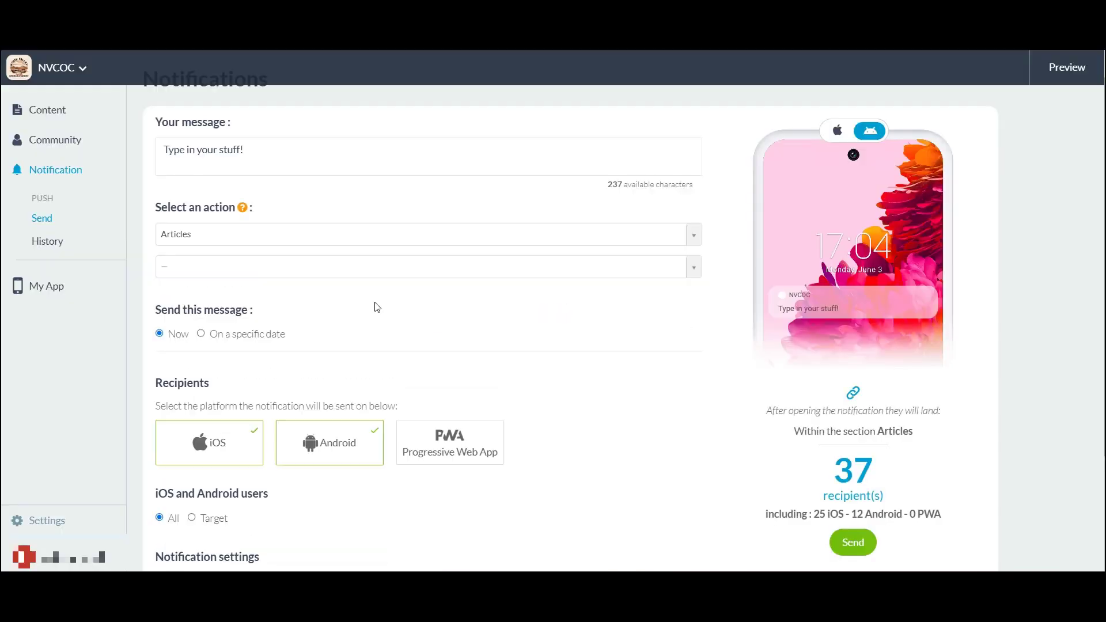
Pick Rainbow as the article the notification opens
left_click(694, 268)
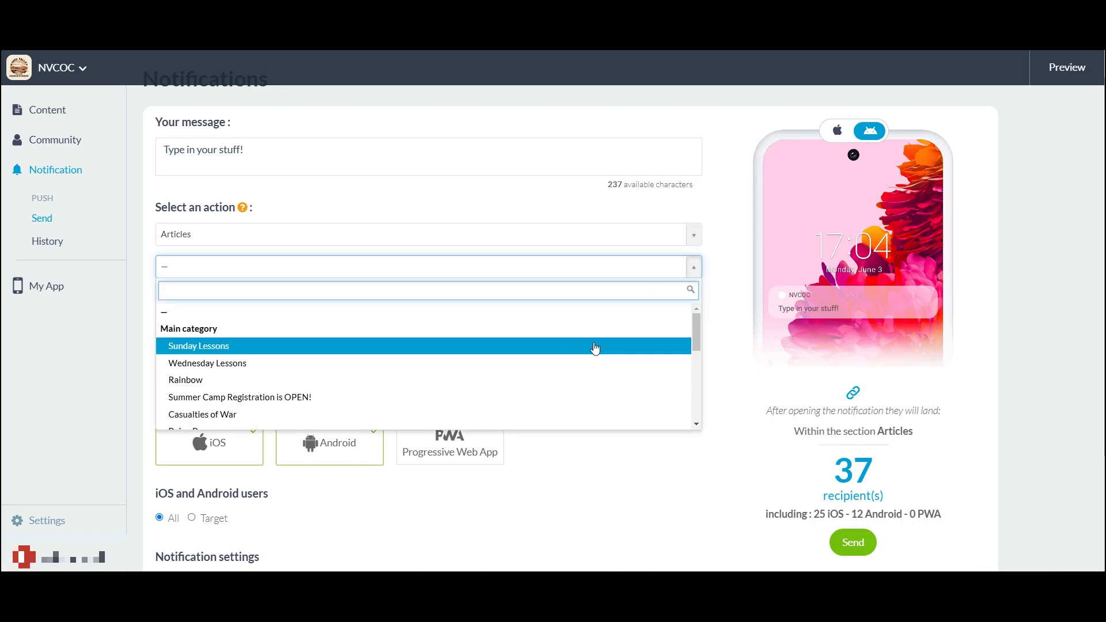
scroll(584, 369, "down", 2)
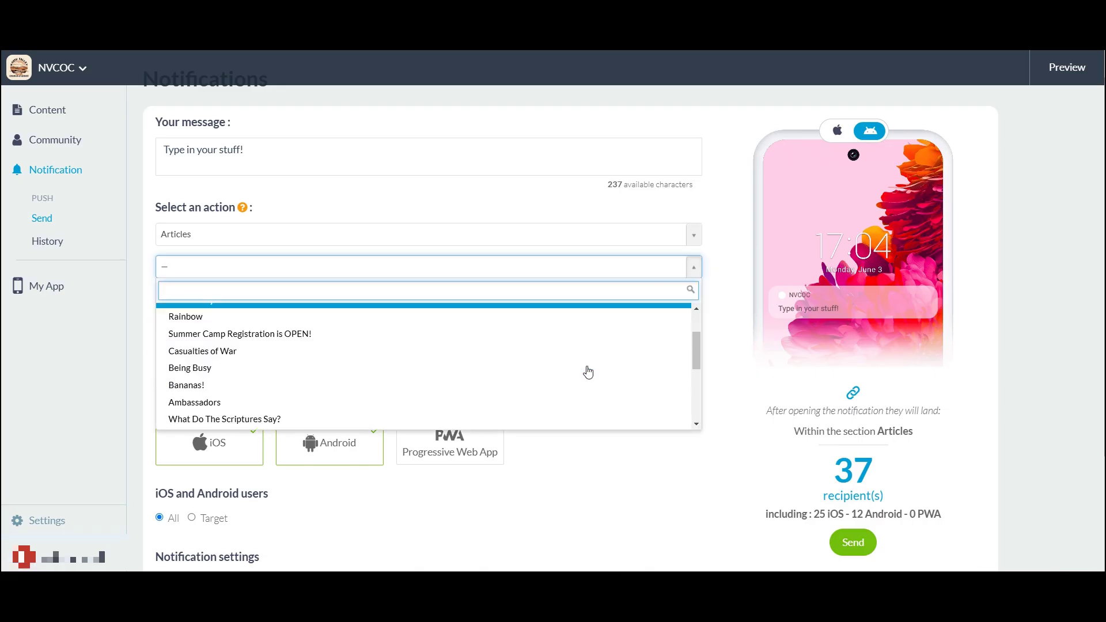
scroll(587, 372, "down", 4)
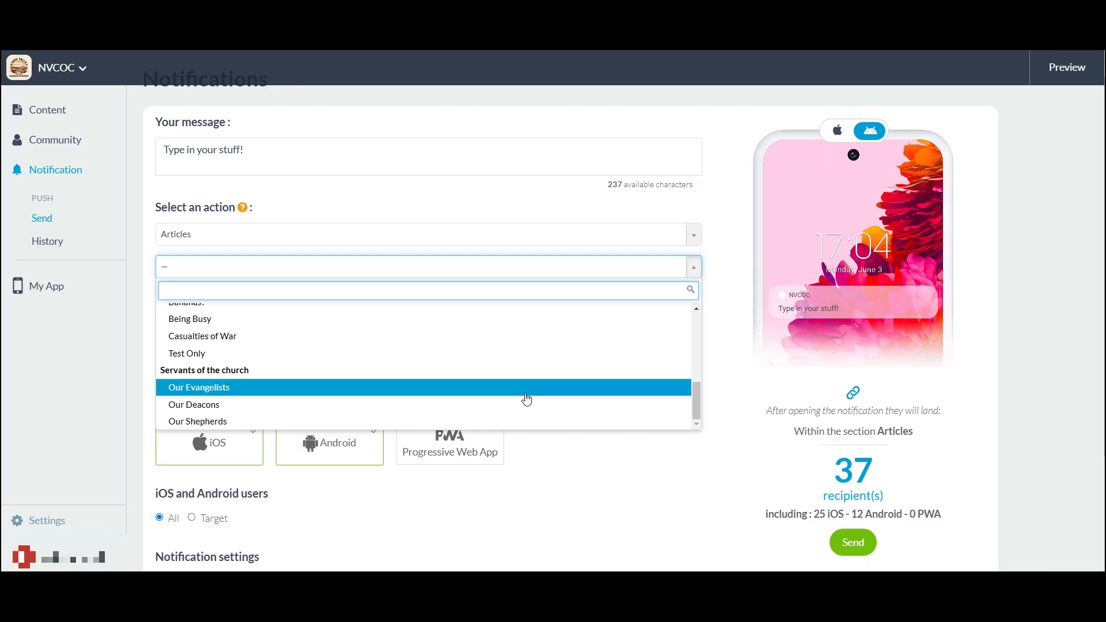
scroll(526, 398, "up", 8)
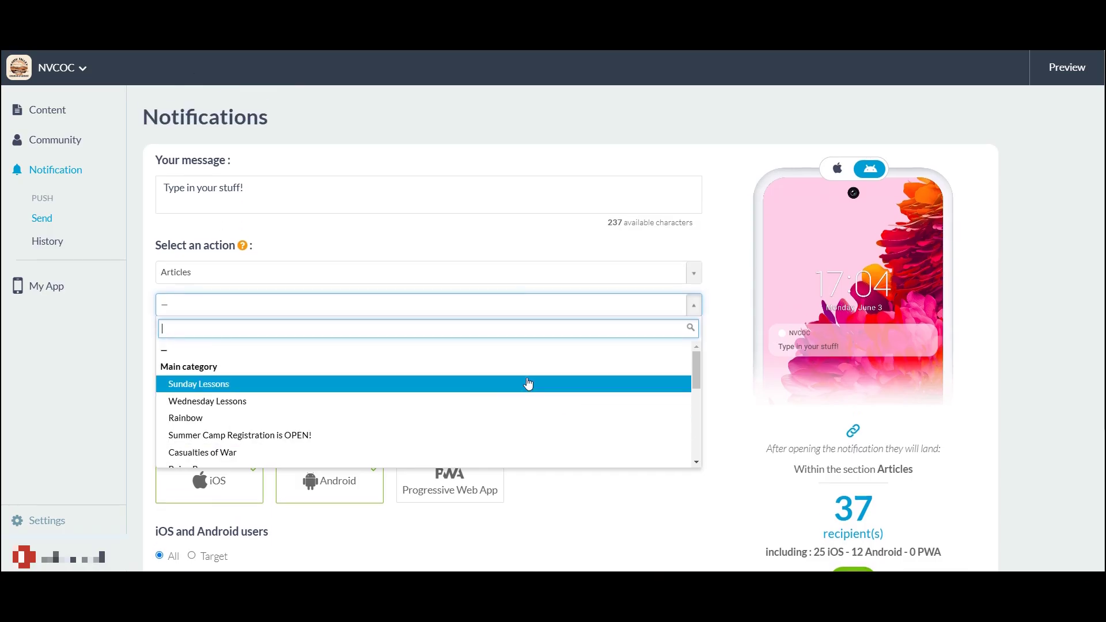
left_click(474, 416)
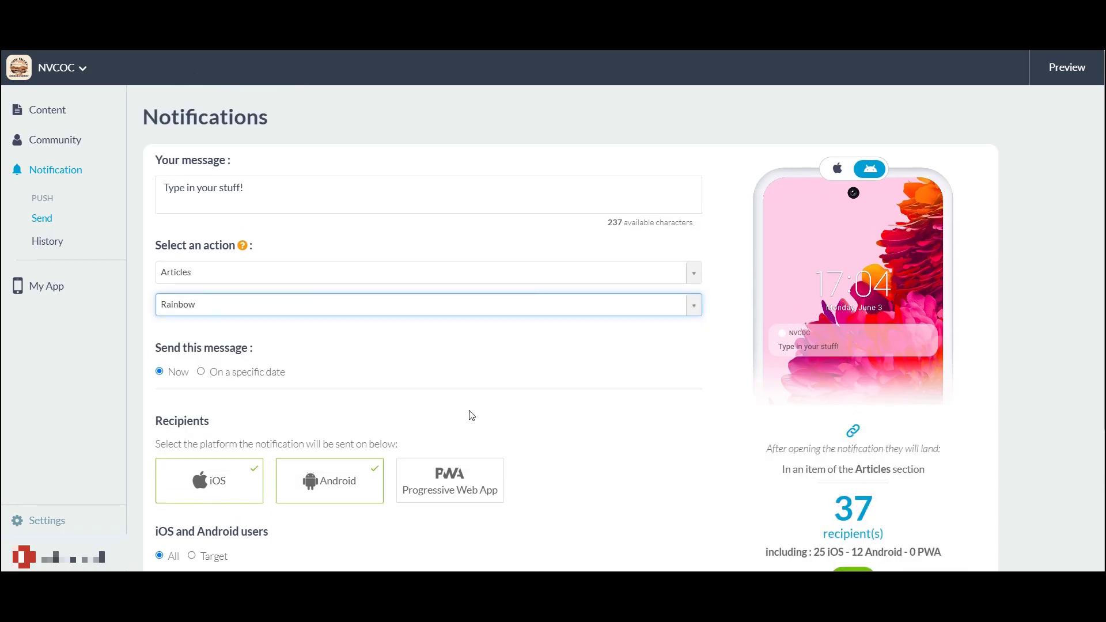
scroll(628, 345, "down", 1)
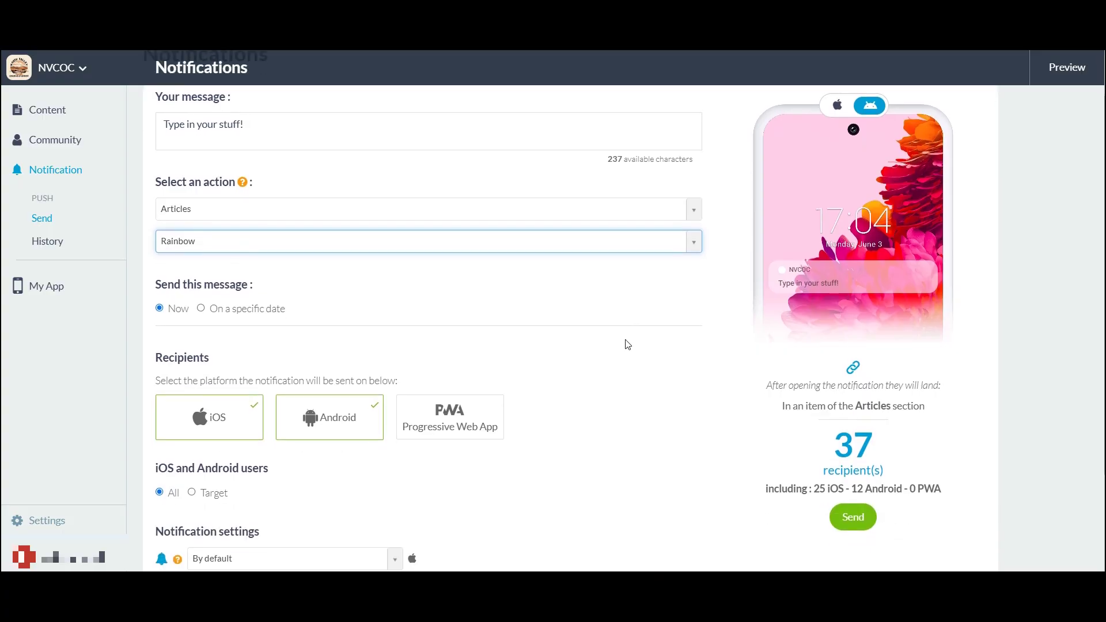
left_click(203, 310)
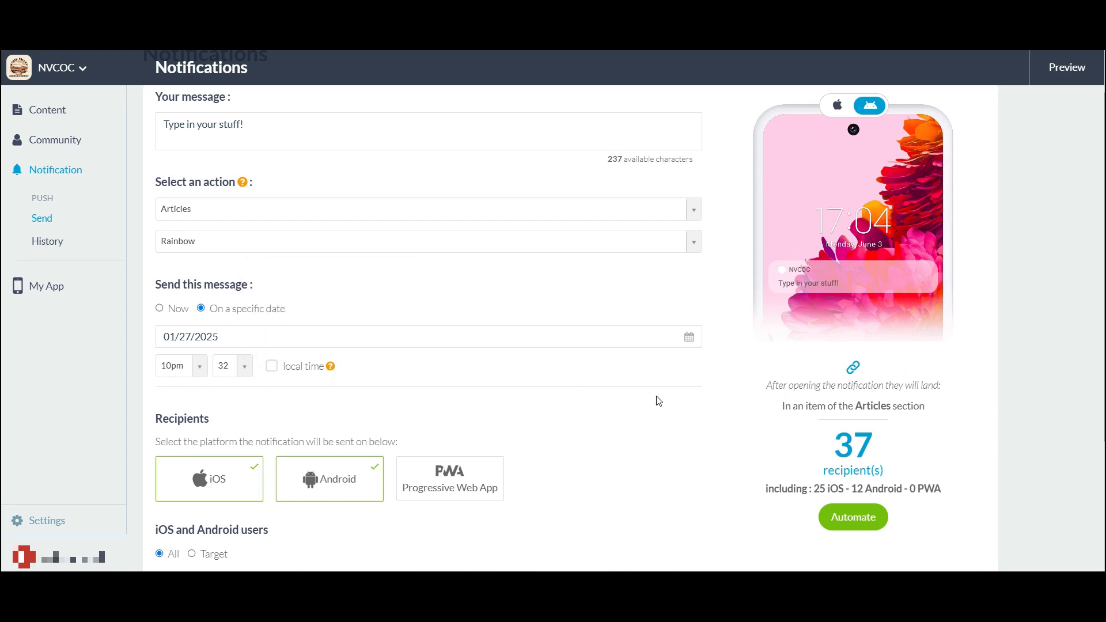
left_click(159, 308)
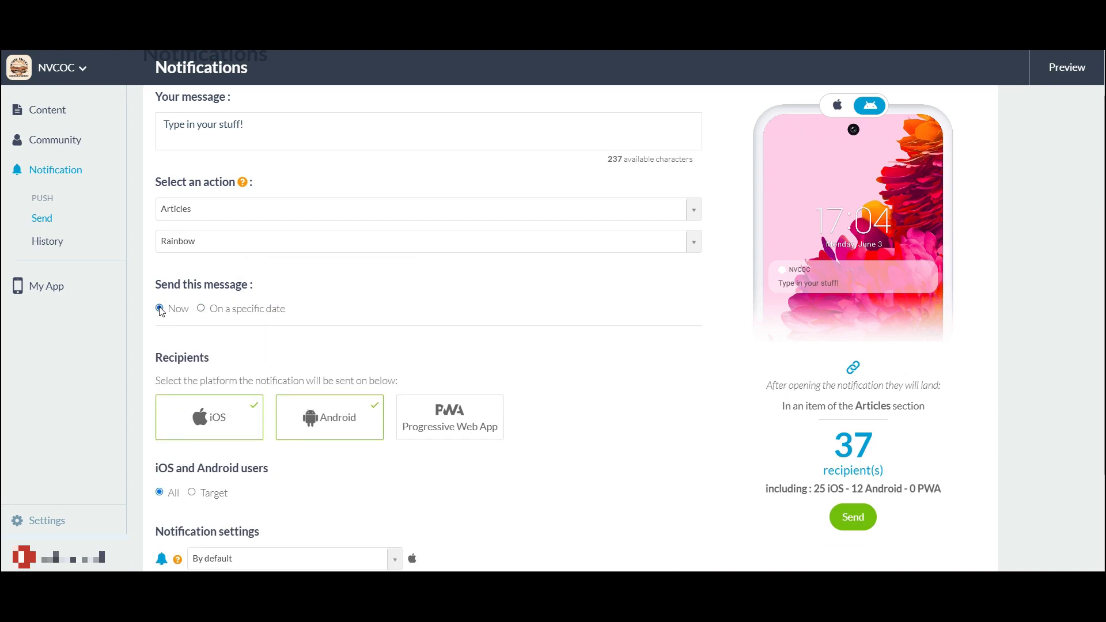
scroll(494, 338, "down", 3)
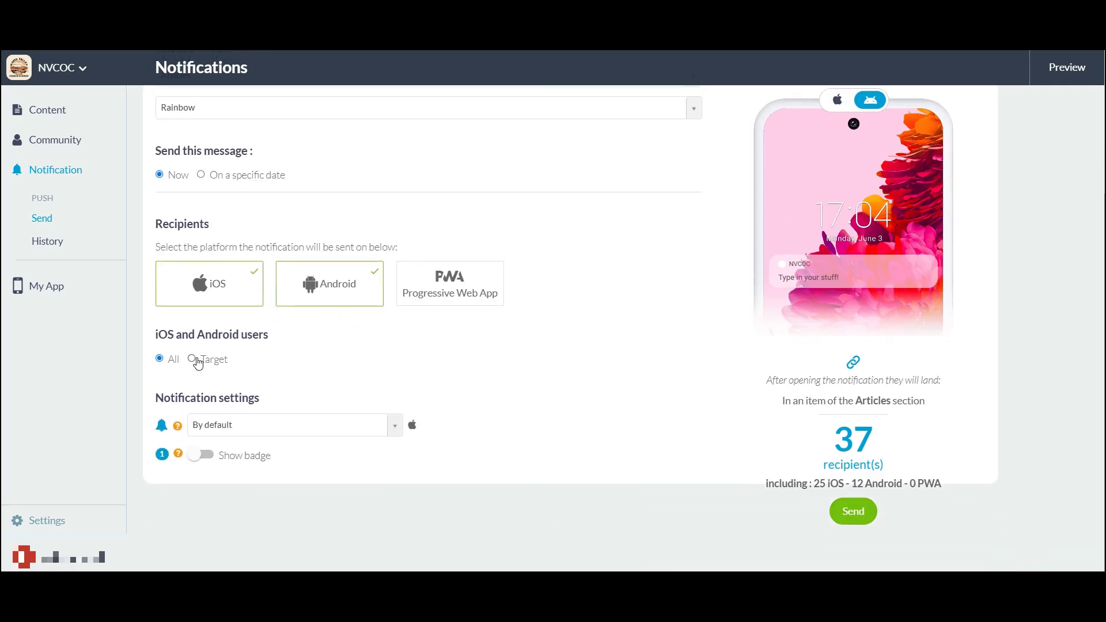
Switch the iOS and Android audience from all users to Target
left_click(194, 360)
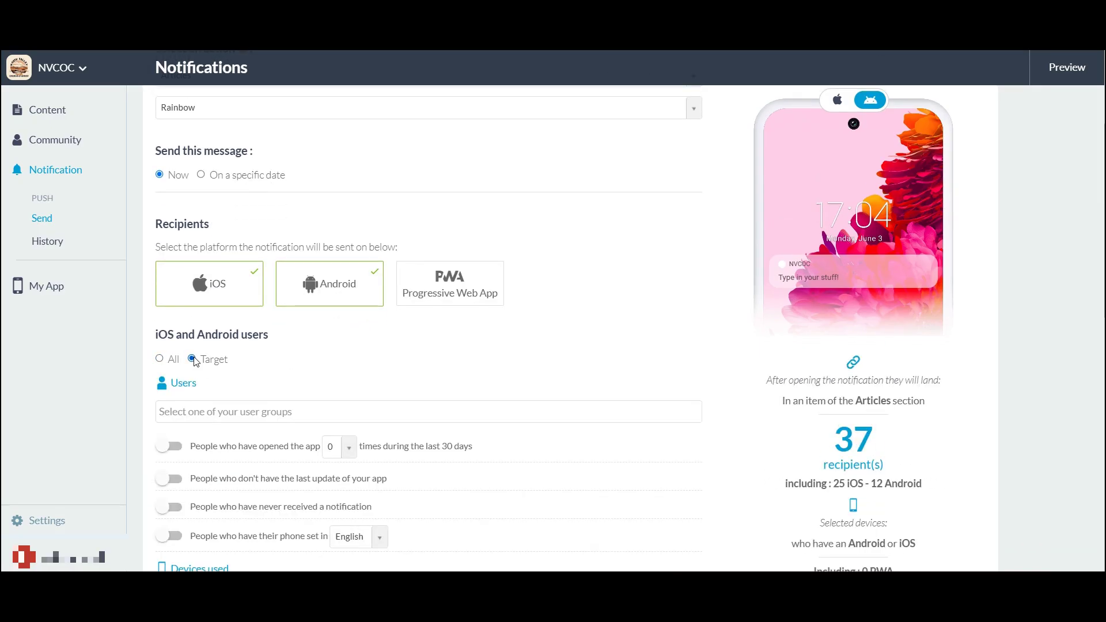
scroll(722, 439, "down", 7)
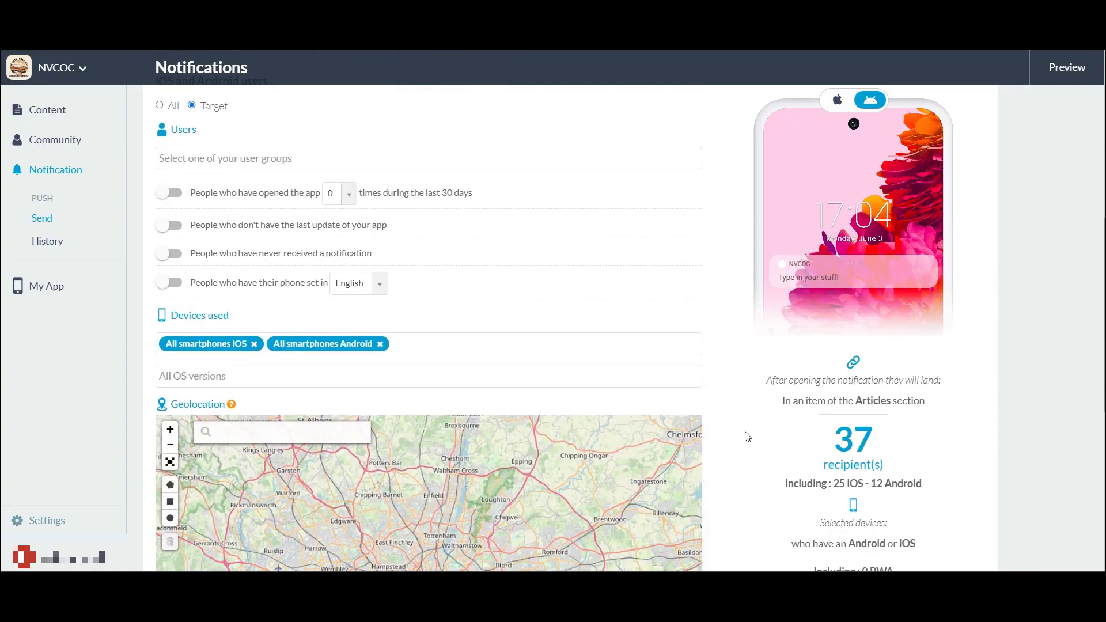
scroll(748, 433, "down", 4)
scroll(745, 432, "up", 5)
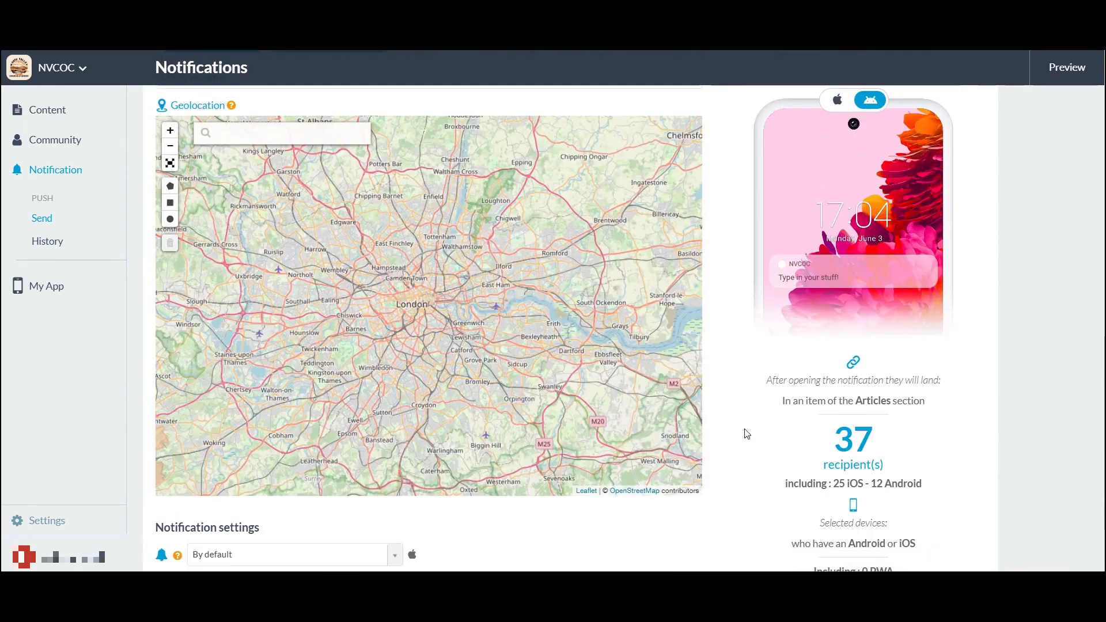
scroll(739, 433, "up", 3)
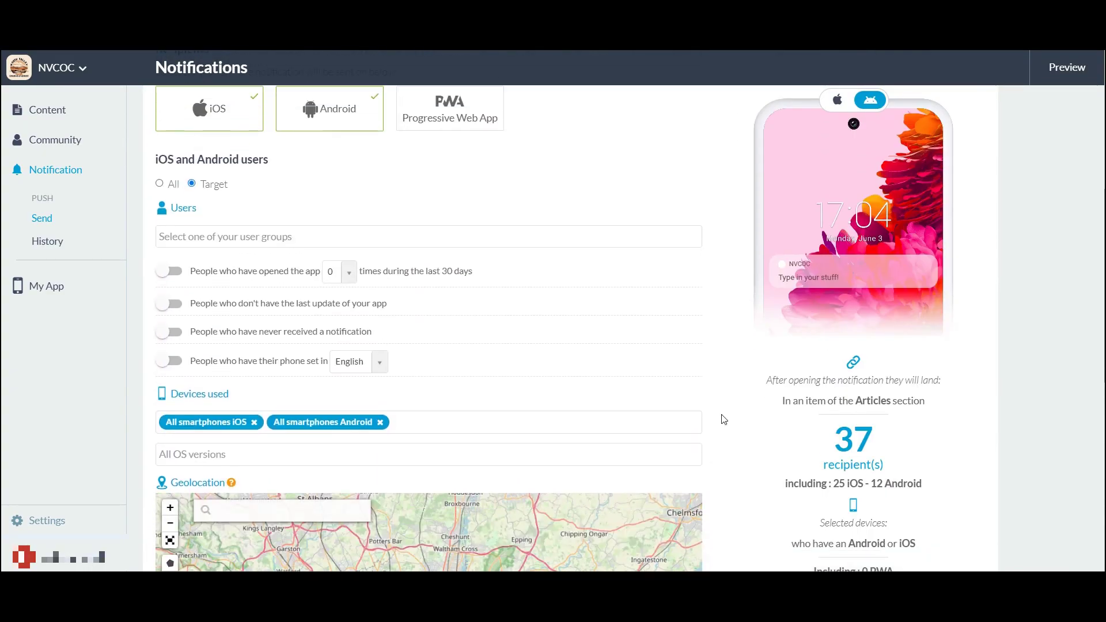
scroll(720, 415, "down", 1)
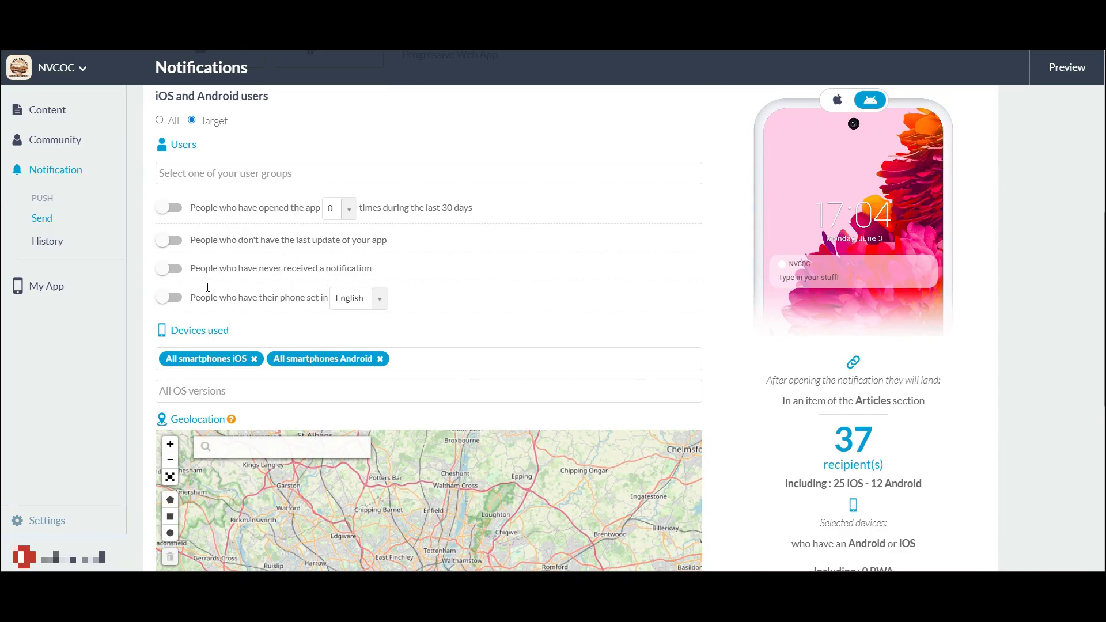
Bring up the list of user groups in the Users field
left_click(217, 171)
left_click(217, 170)
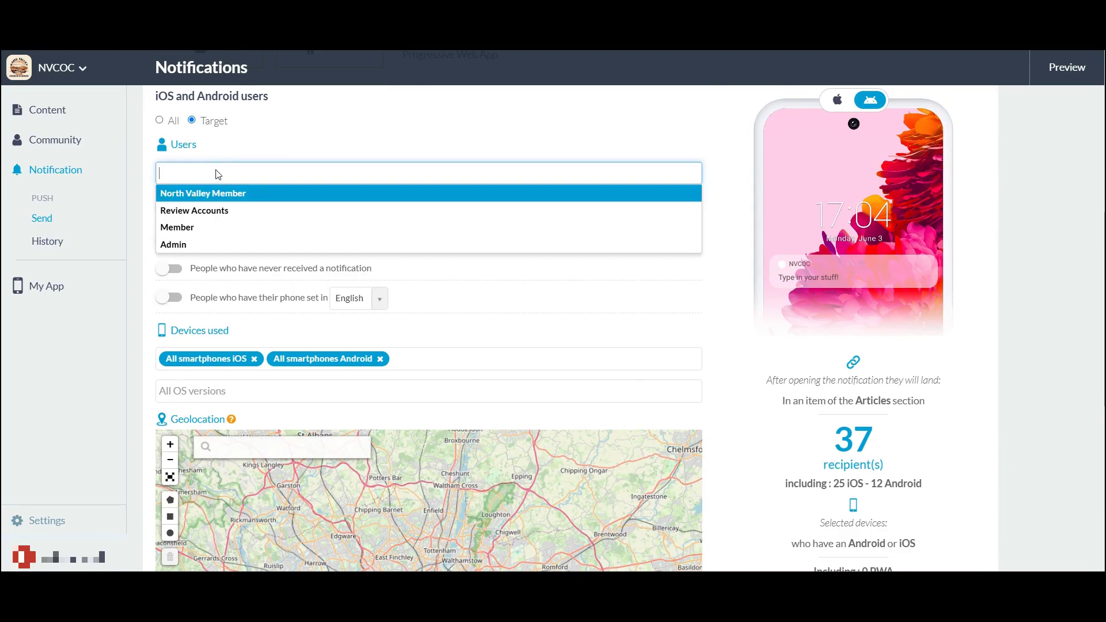
left_click(267, 144)
left_click(212, 179)
Add the North Valley Member group, leaving the recent app opens filter off
left_click(226, 196)
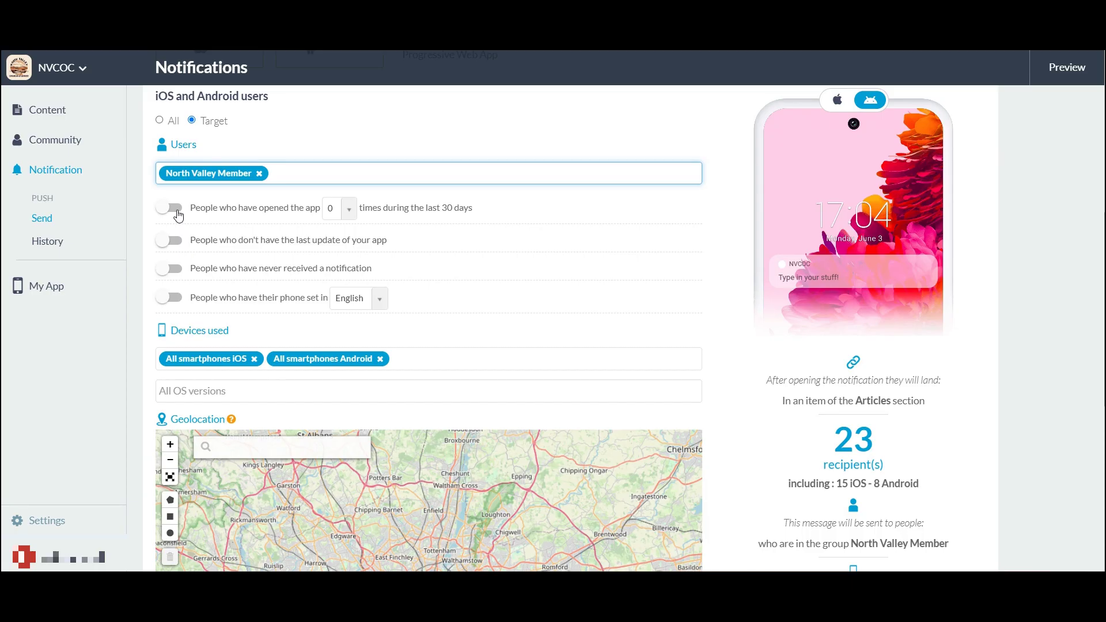
left_click(177, 214)
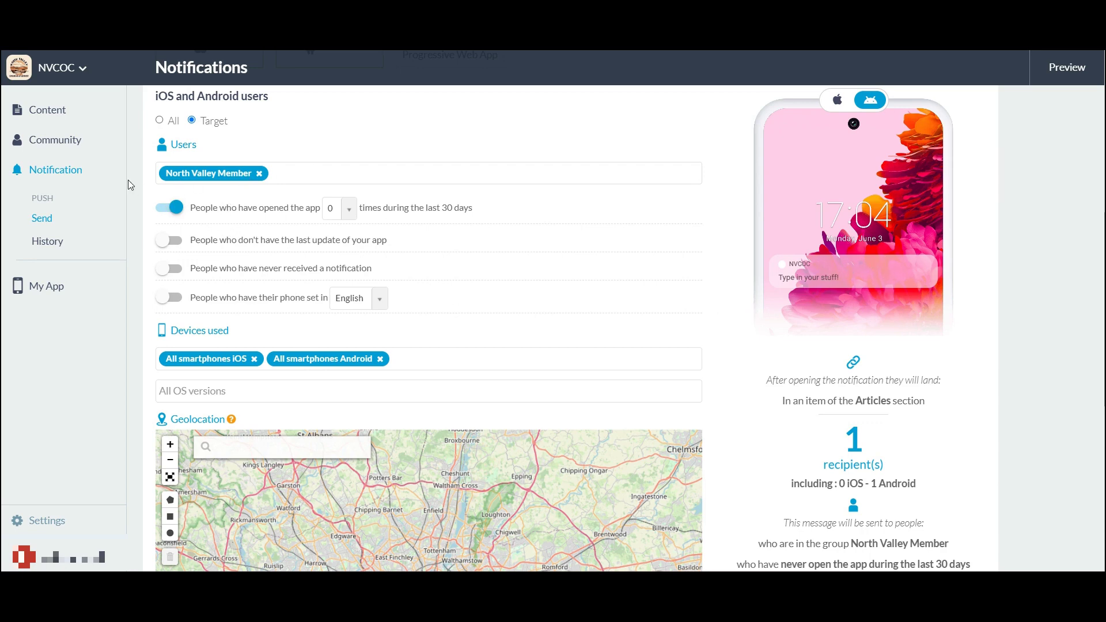
left_click(167, 207)
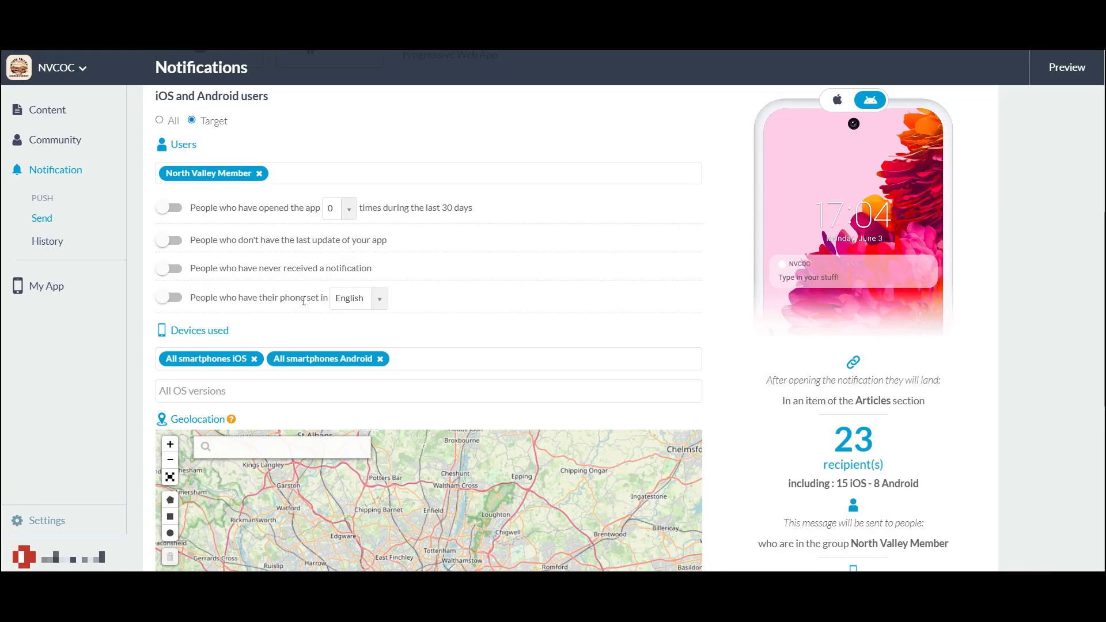
left_click(379, 298)
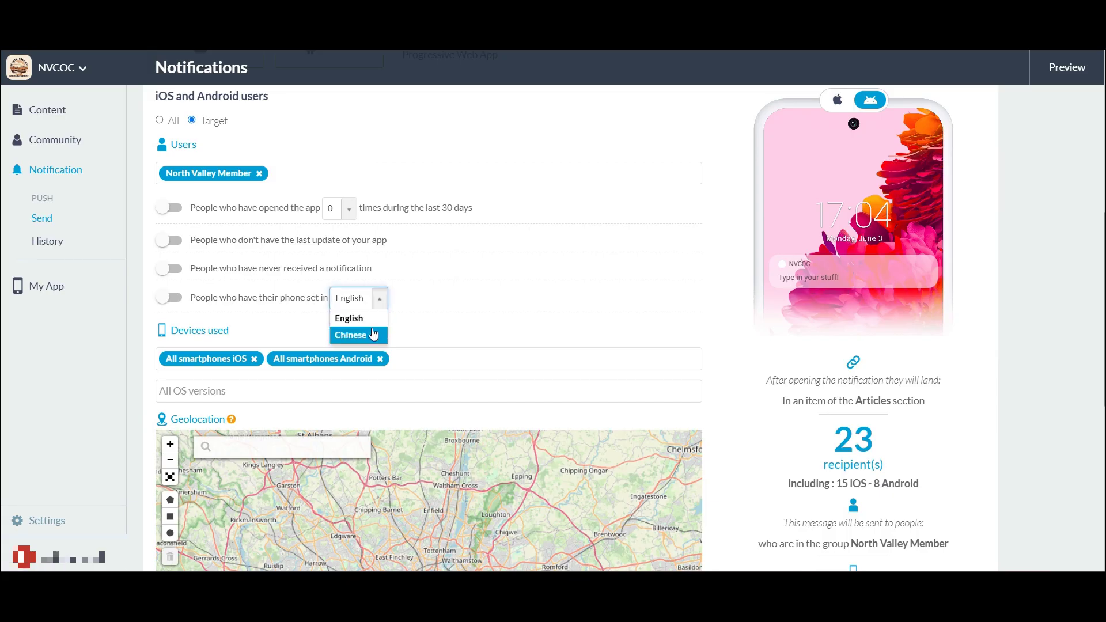
left_click(380, 319)
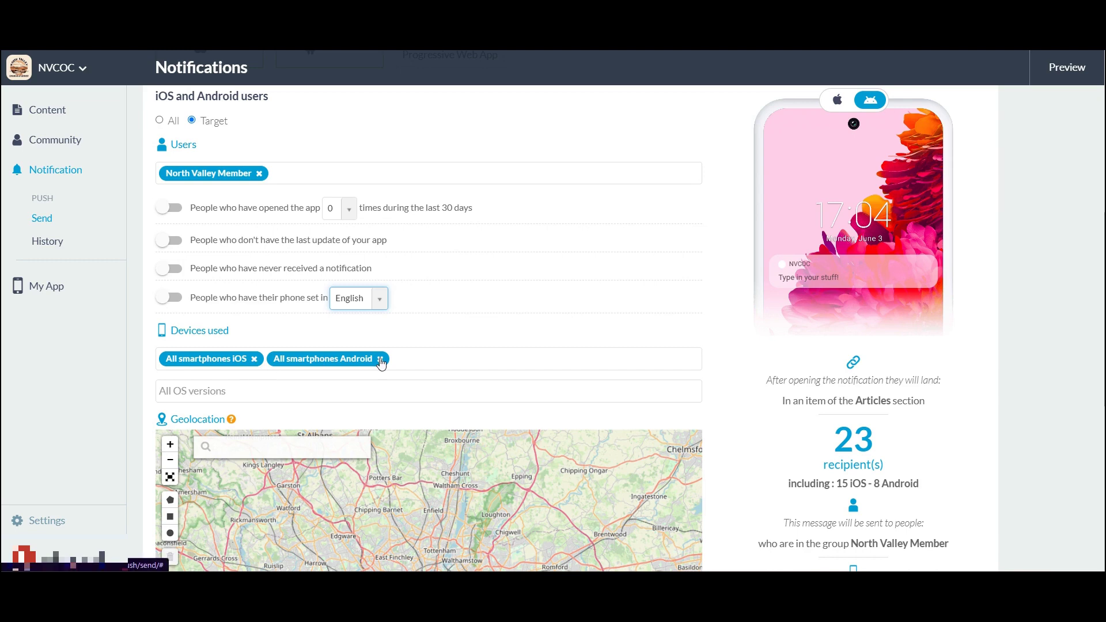
left_click(480, 365)
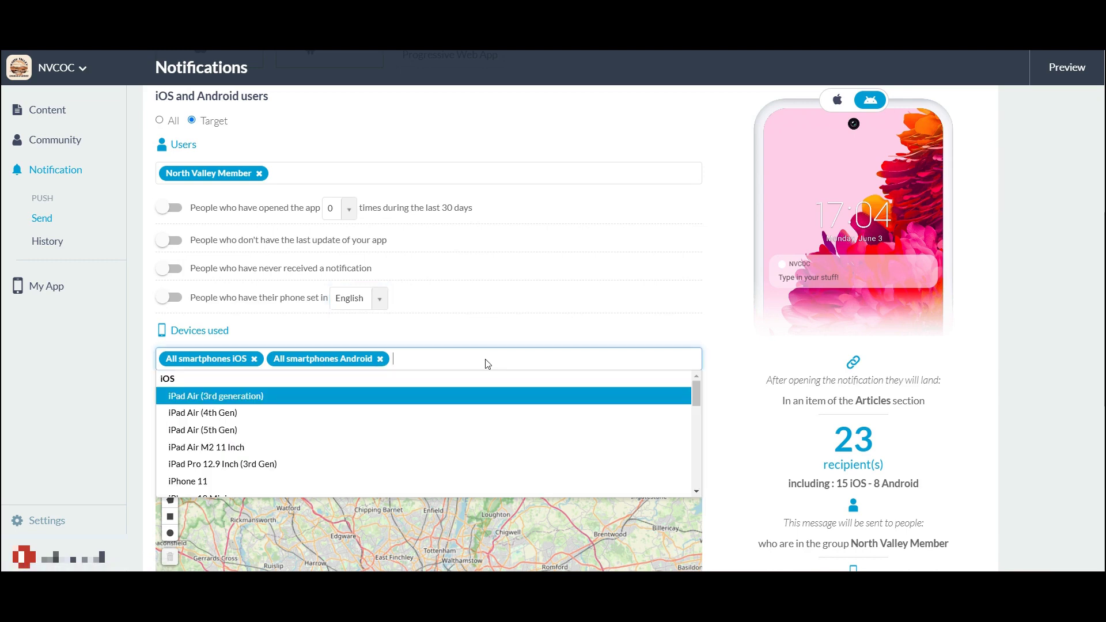
scroll(626, 414, "down", 2)
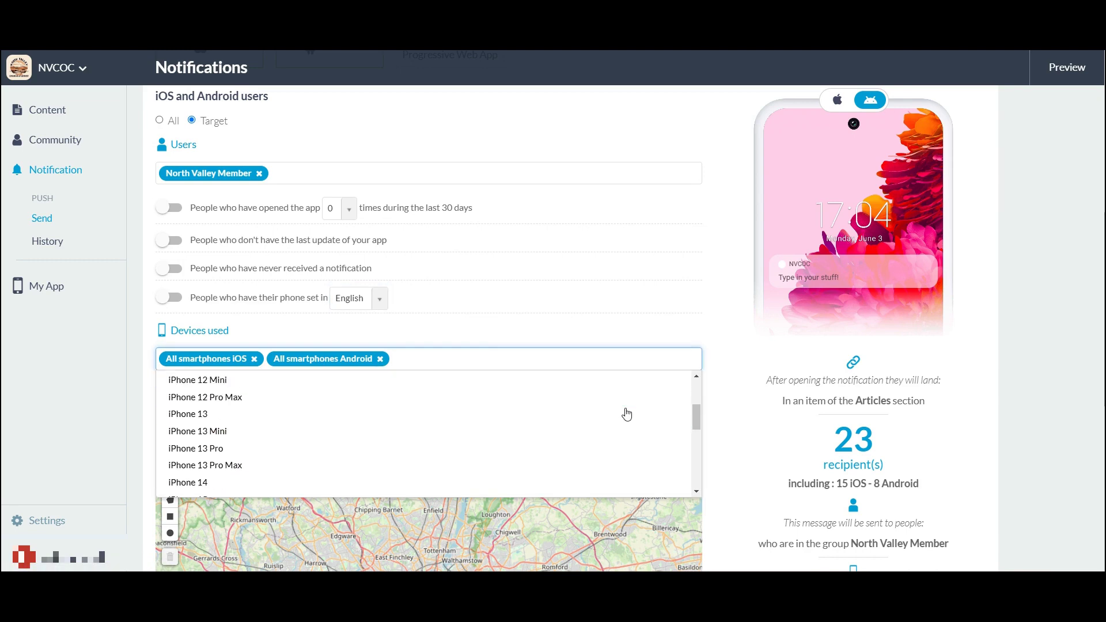
scroll(625, 416, "down", 5)
scroll(613, 413, "up", 4)
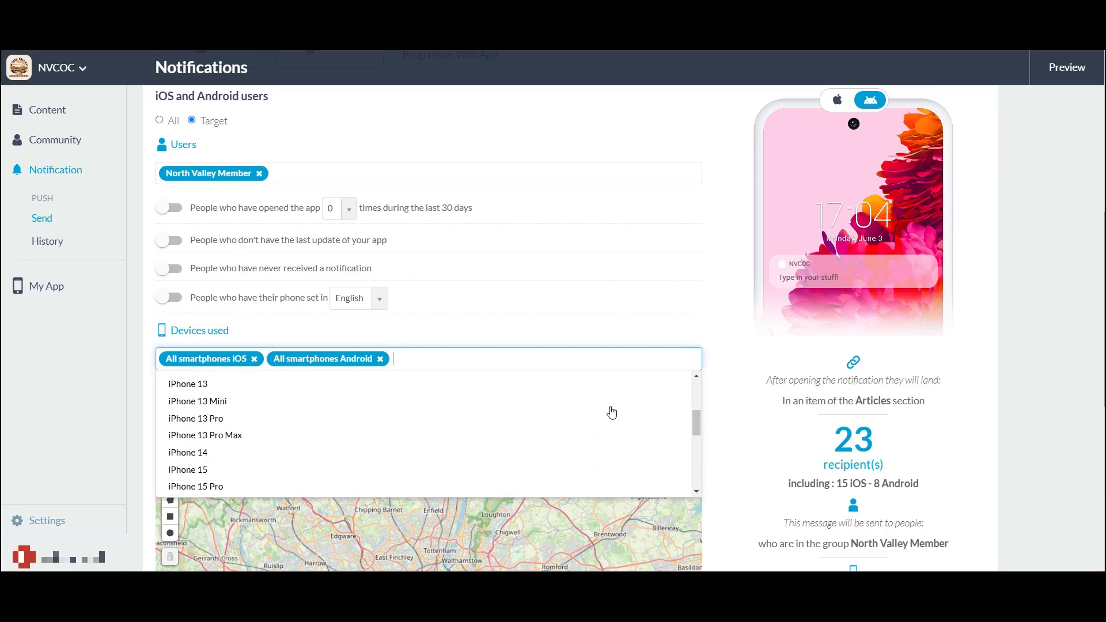
scroll(611, 413, "up", 3)
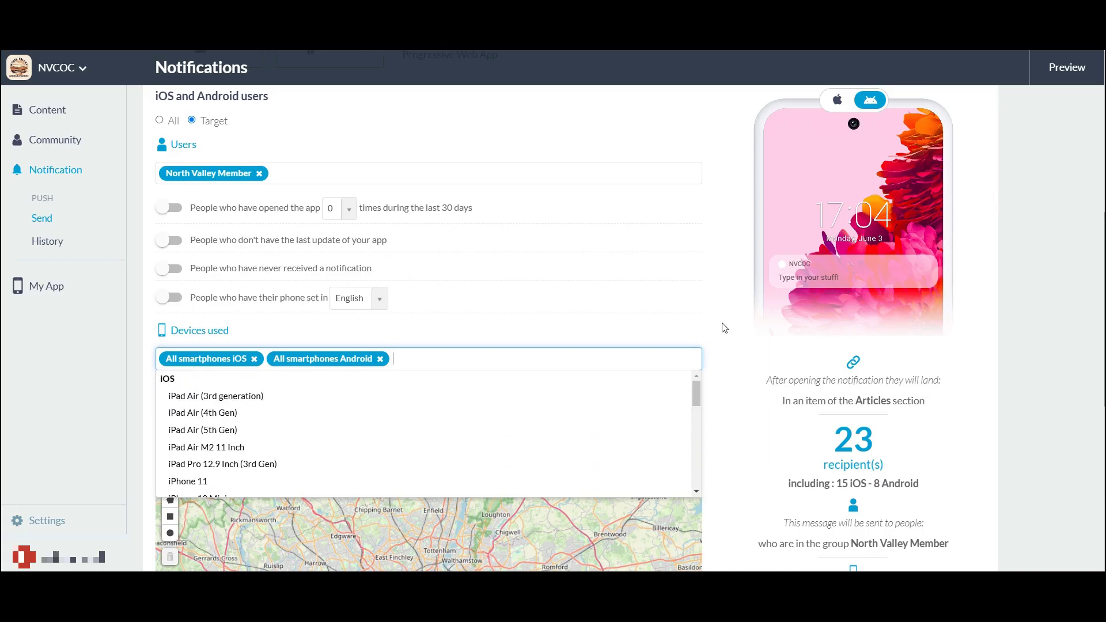
scroll(591, 428, "down", 3)
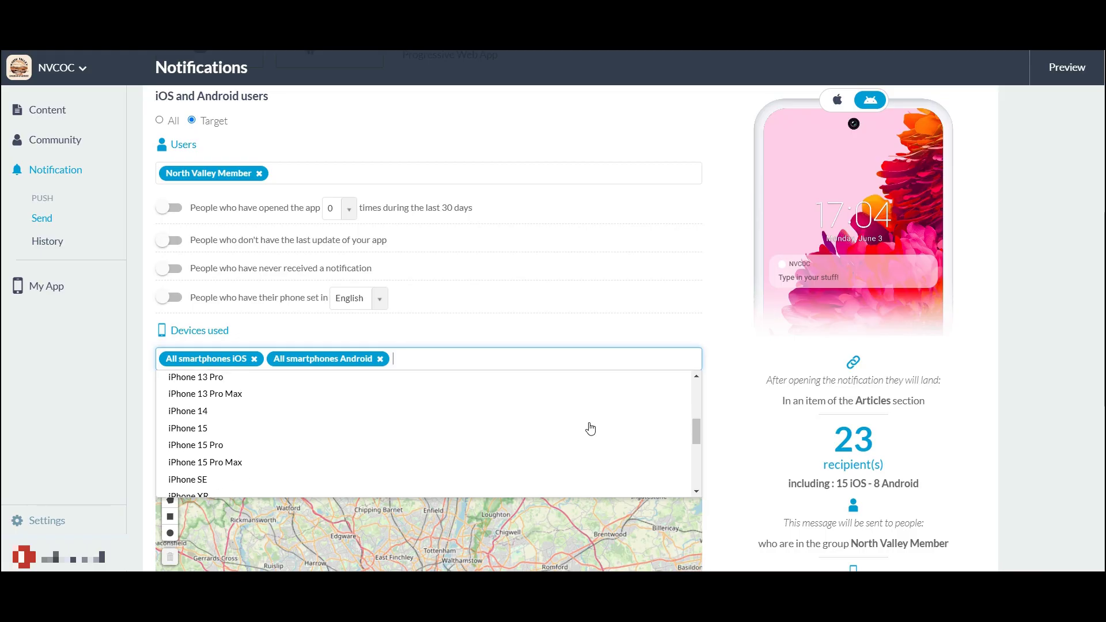
scroll(590, 428, "down", 5)
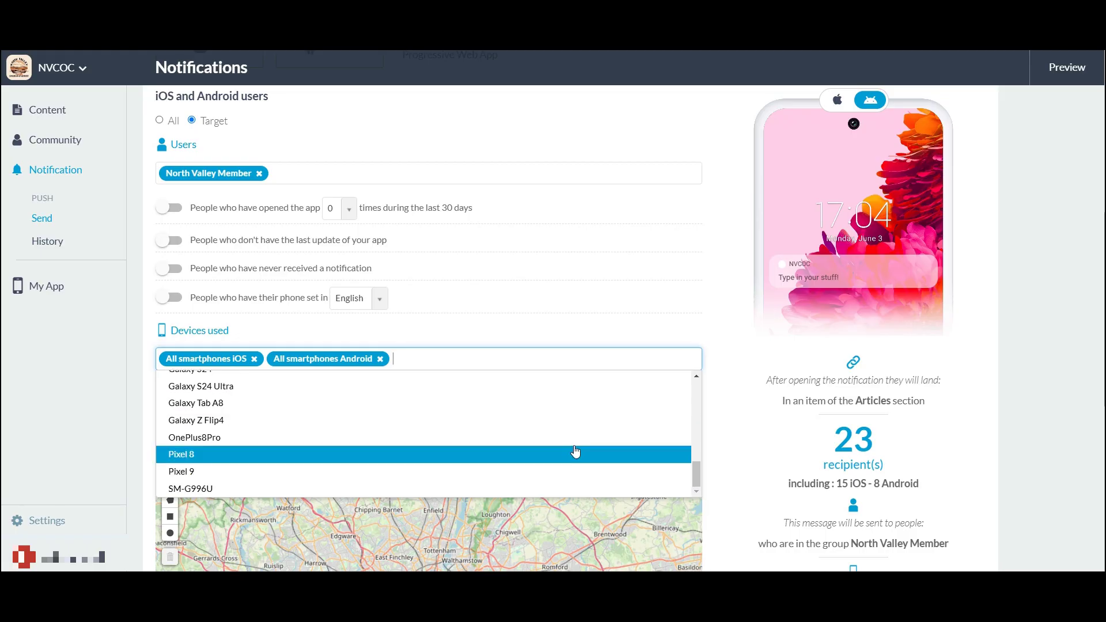
scroll(576, 449, "up", 10)
left_click(721, 395)
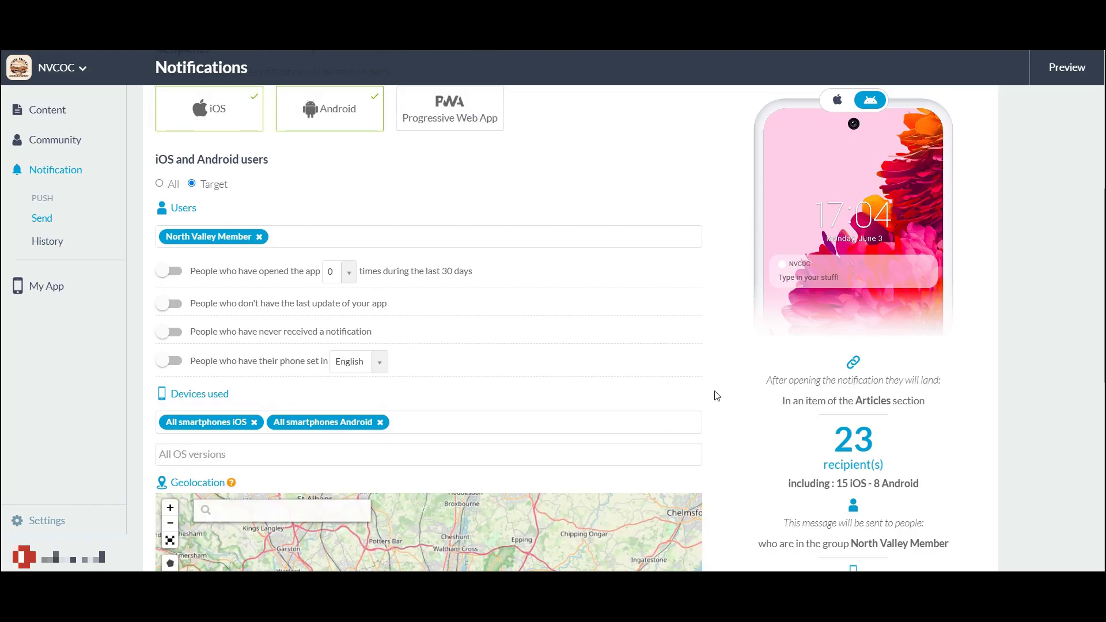
scroll(697, 355, "down", 5)
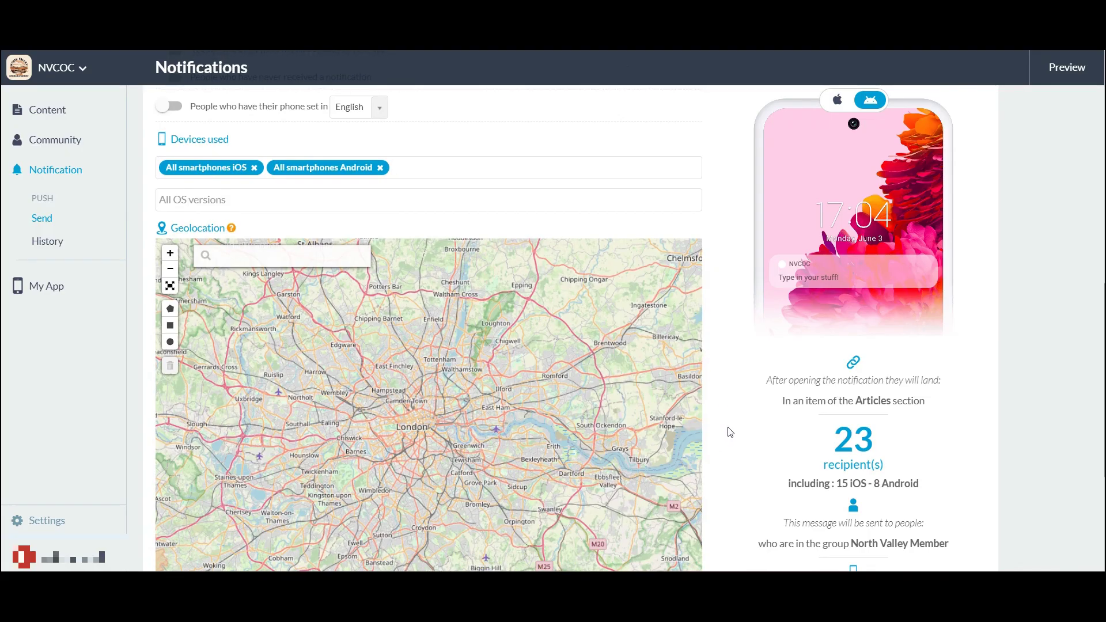
scroll(728, 431, "down", 1)
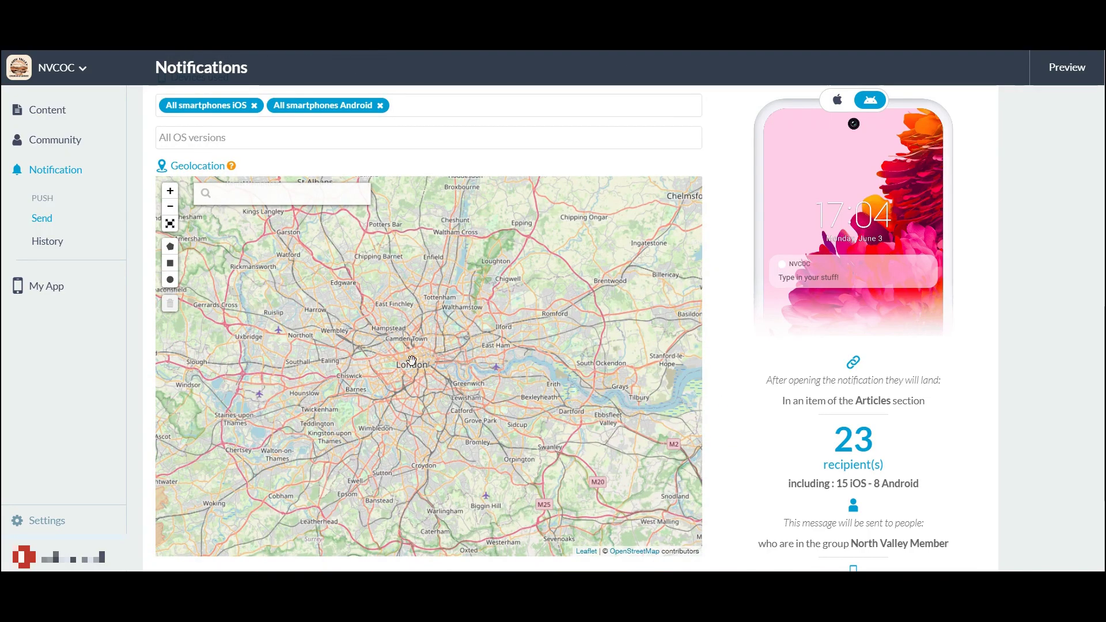
left_click_drag(414, 354, 367, 352)
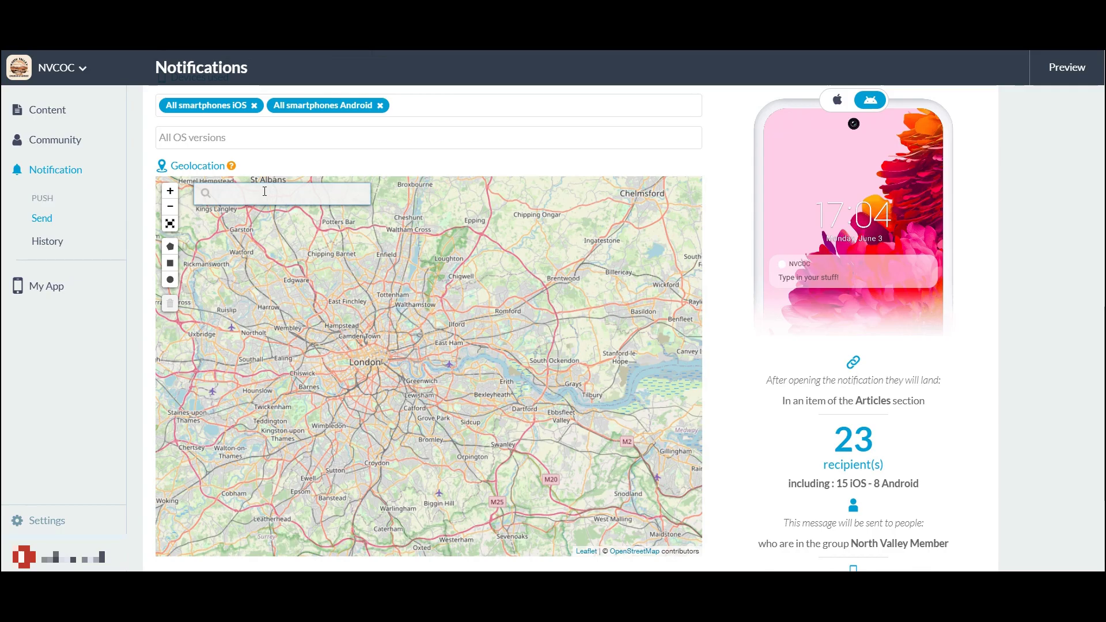
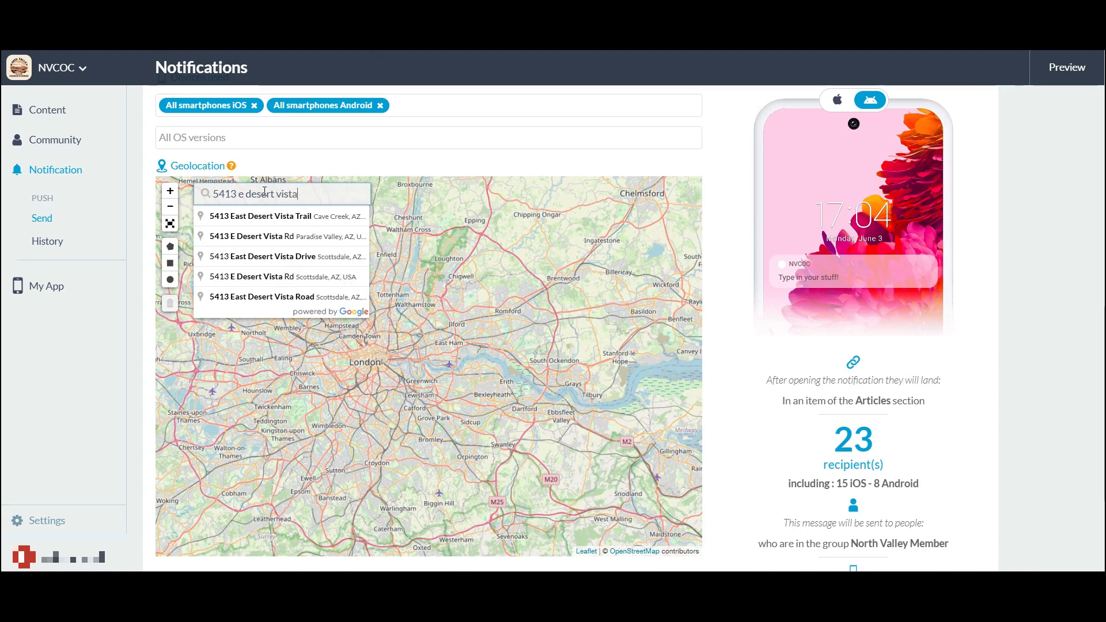
left_click(268, 216)
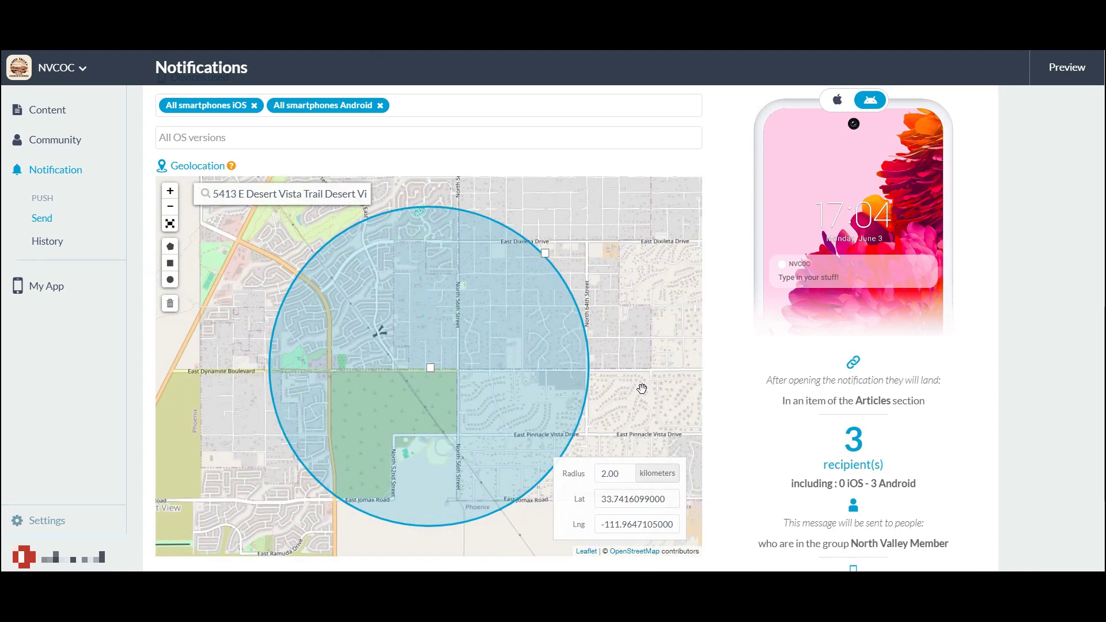
Change the geofence radius to 5.00 km
scroll(641, 388, "down", 2)
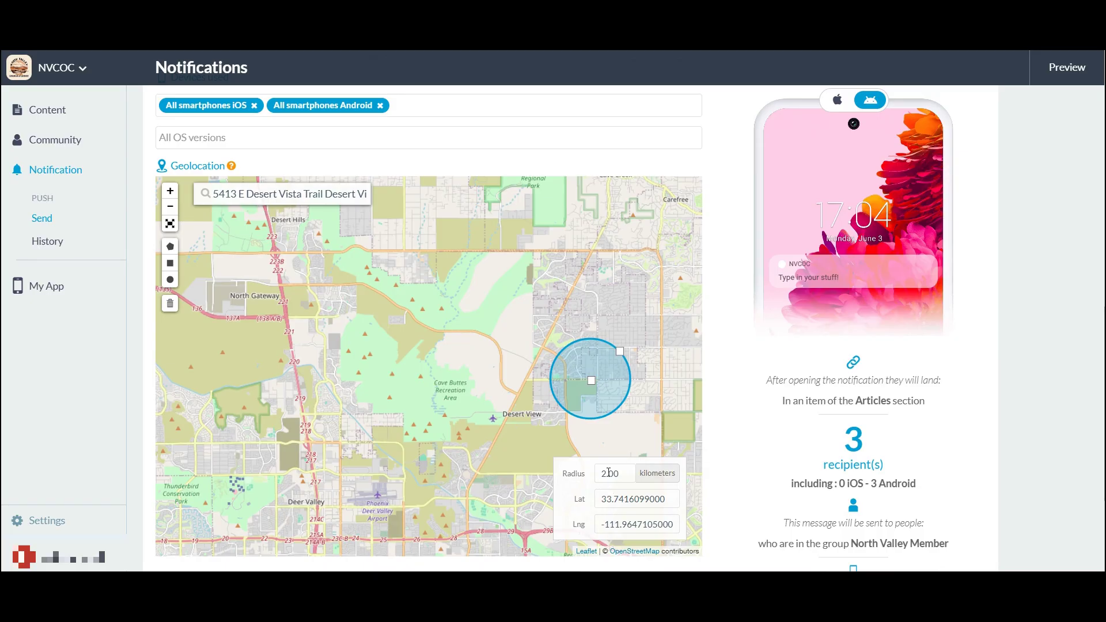
left_click_drag(608, 473, 602, 473)
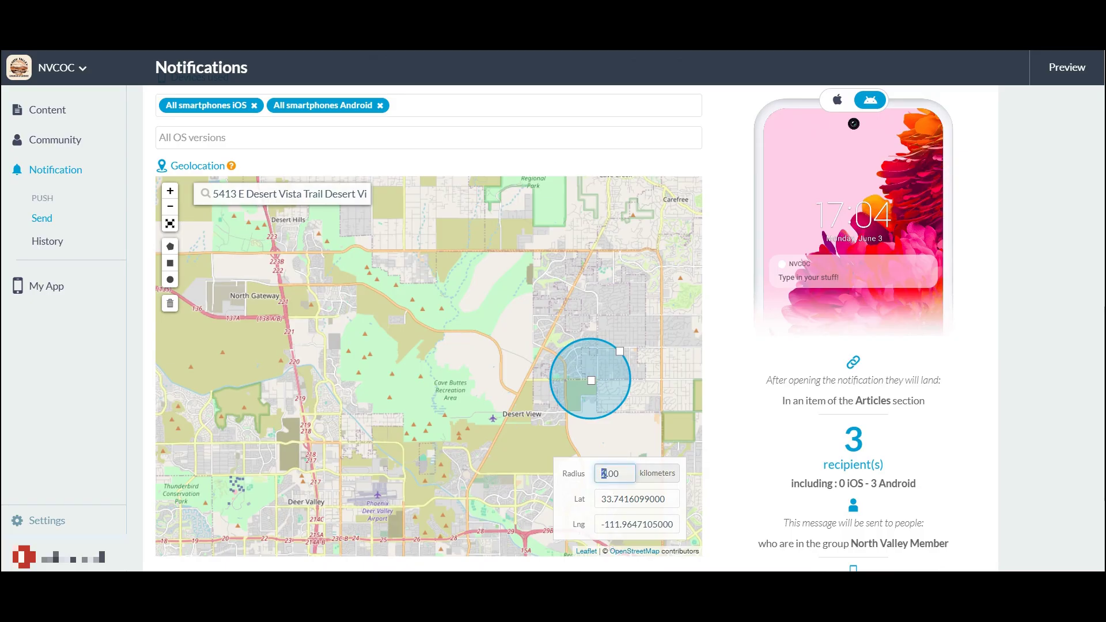
left_click(683, 494)
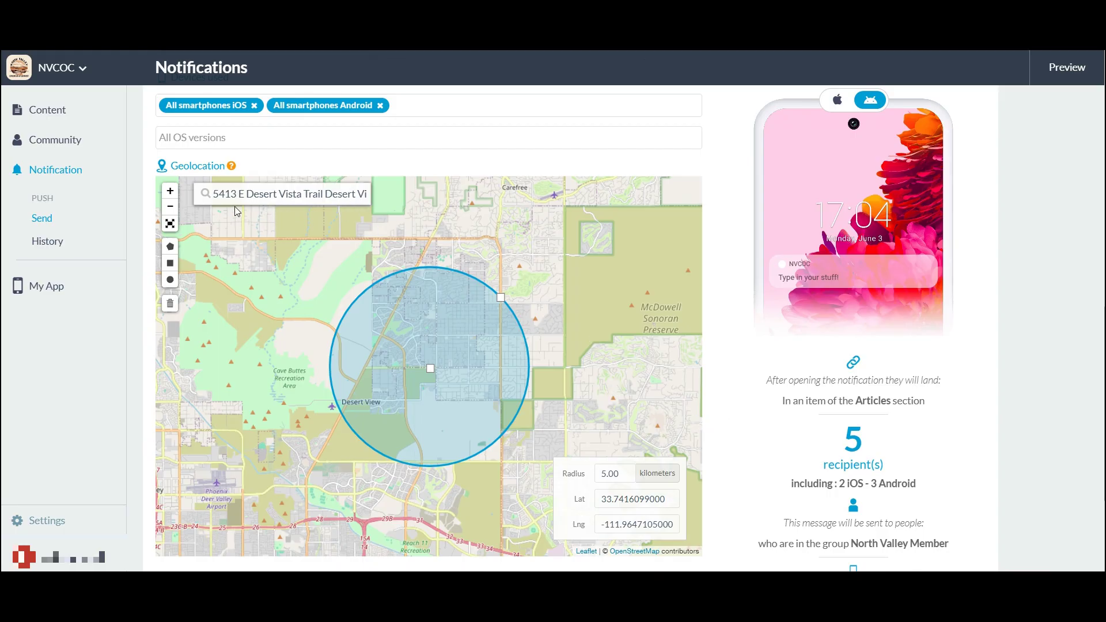
Clear the address text from the map search box
double_click(262, 194)
key("ctrl+a")
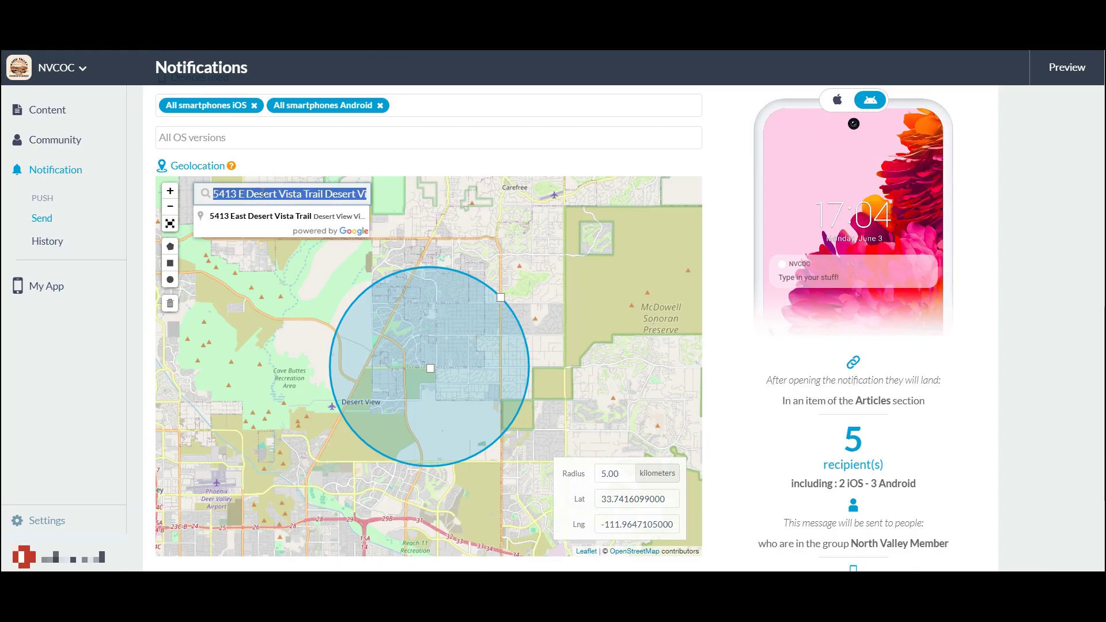
key("BackSpace")
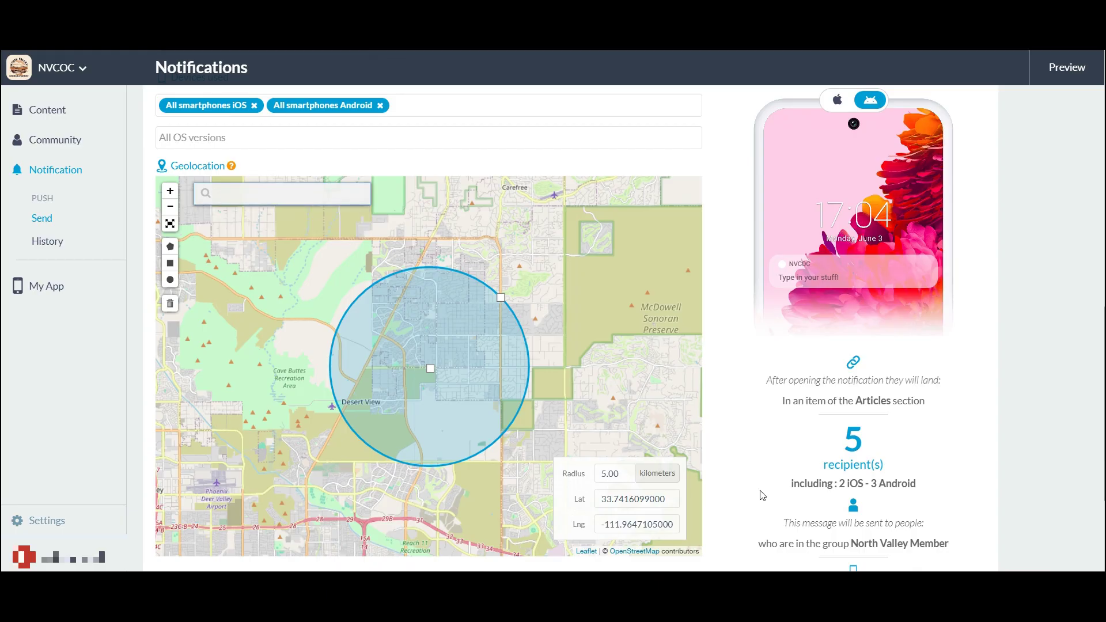
scroll(740, 369, "down", 3)
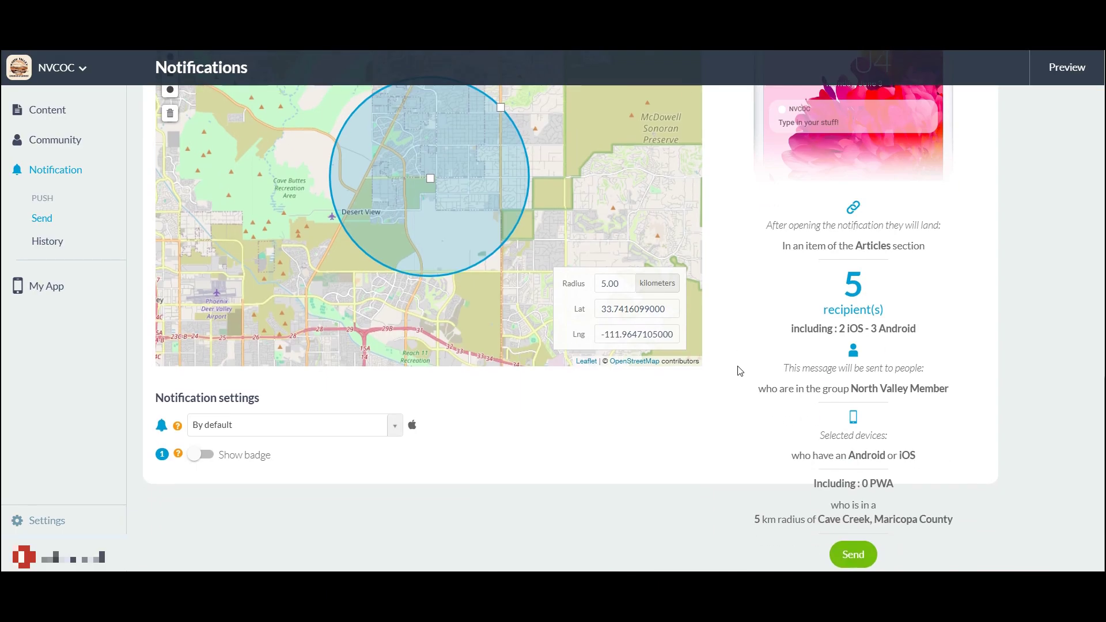
scroll(737, 370, "up", 5)
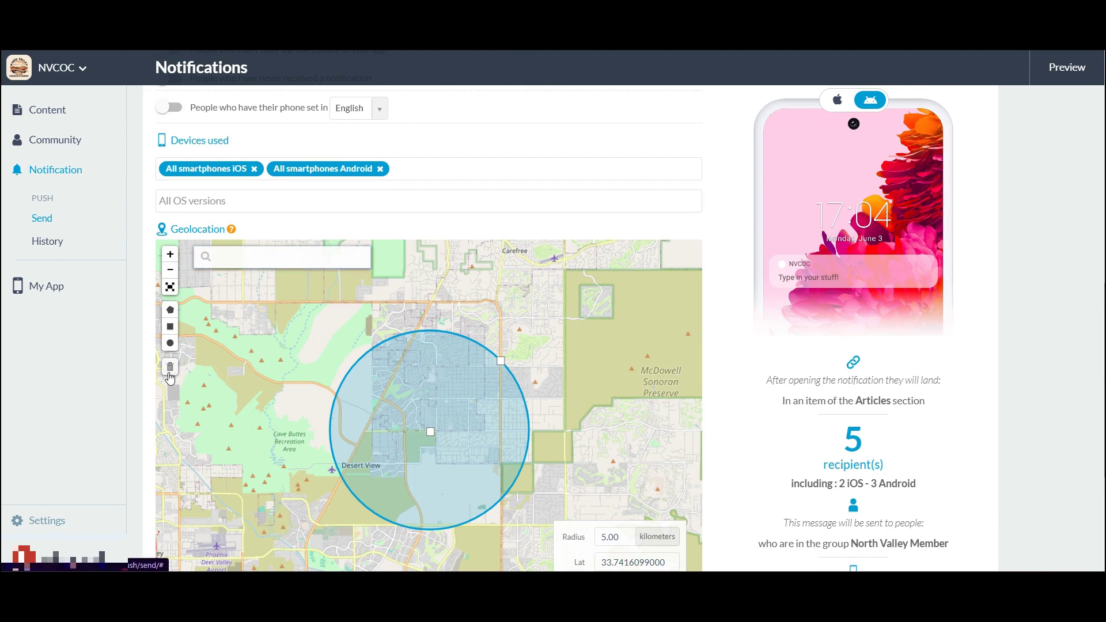
Leave the notification sound set to By default
left_click(170, 369)
scroll(170, 368, "down", 1)
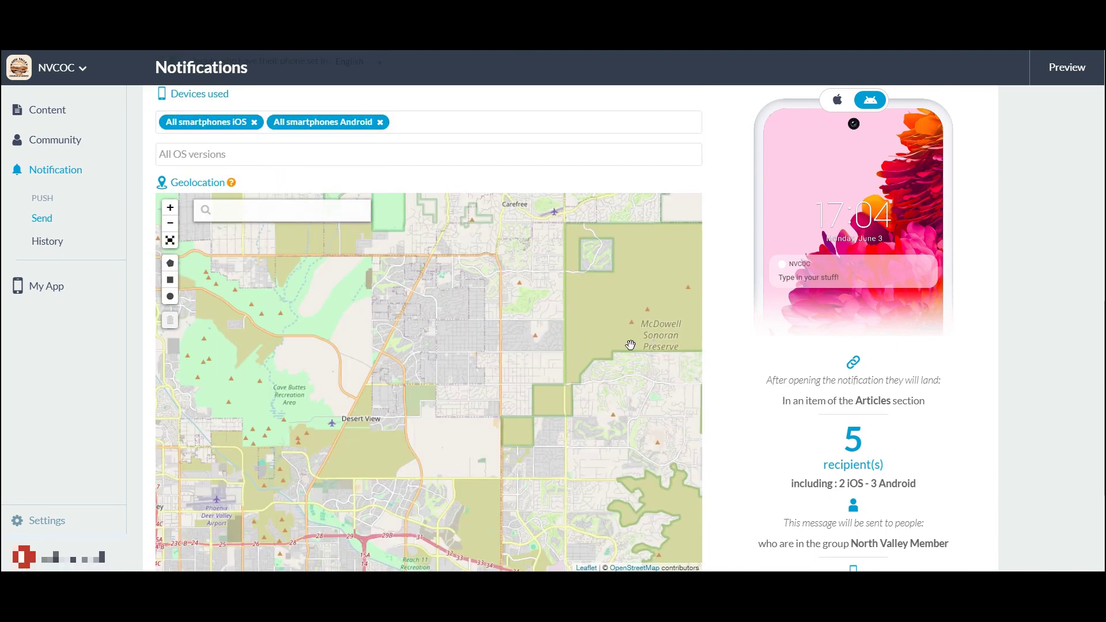
scroll(716, 416, "down", 4)
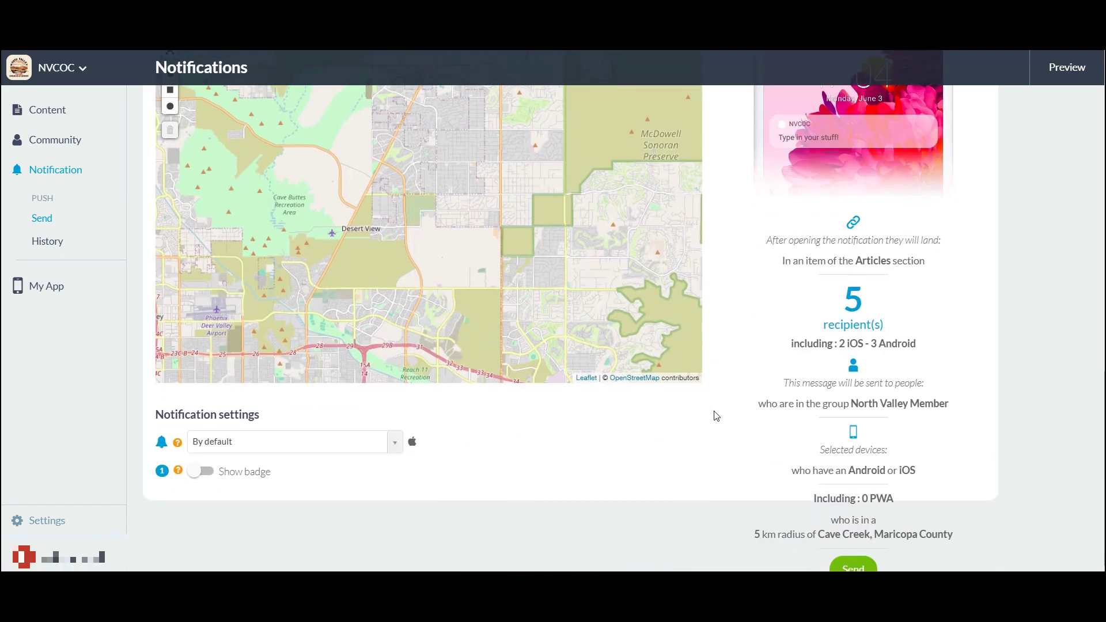
left_click(393, 441)
scroll(383, 375, "down", 5)
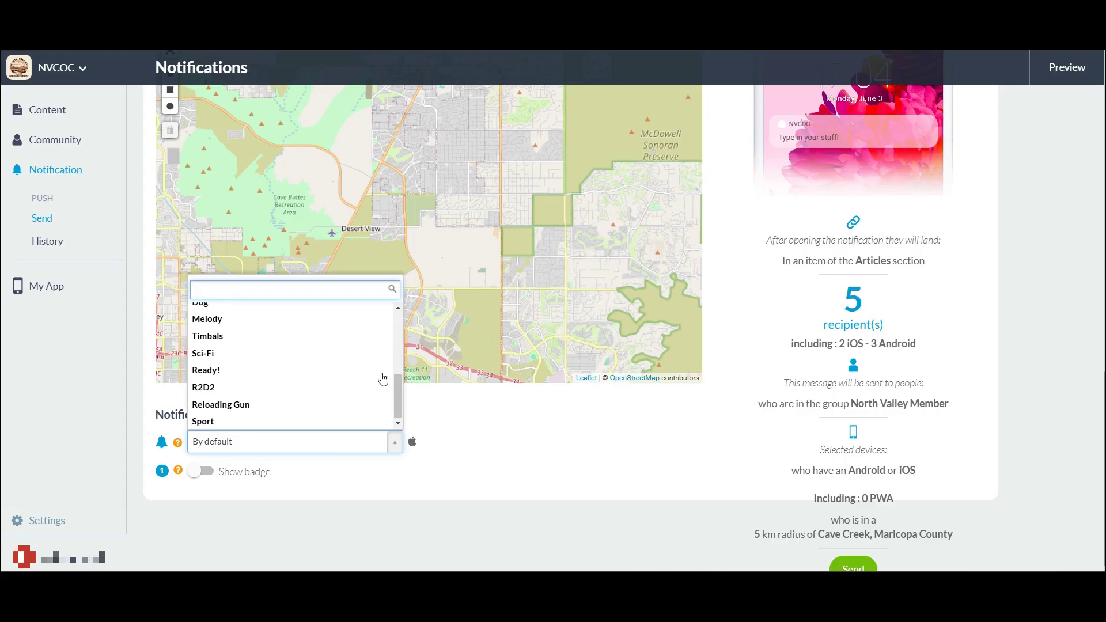
scroll(383, 379, "up", 5)
left_click(494, 451)
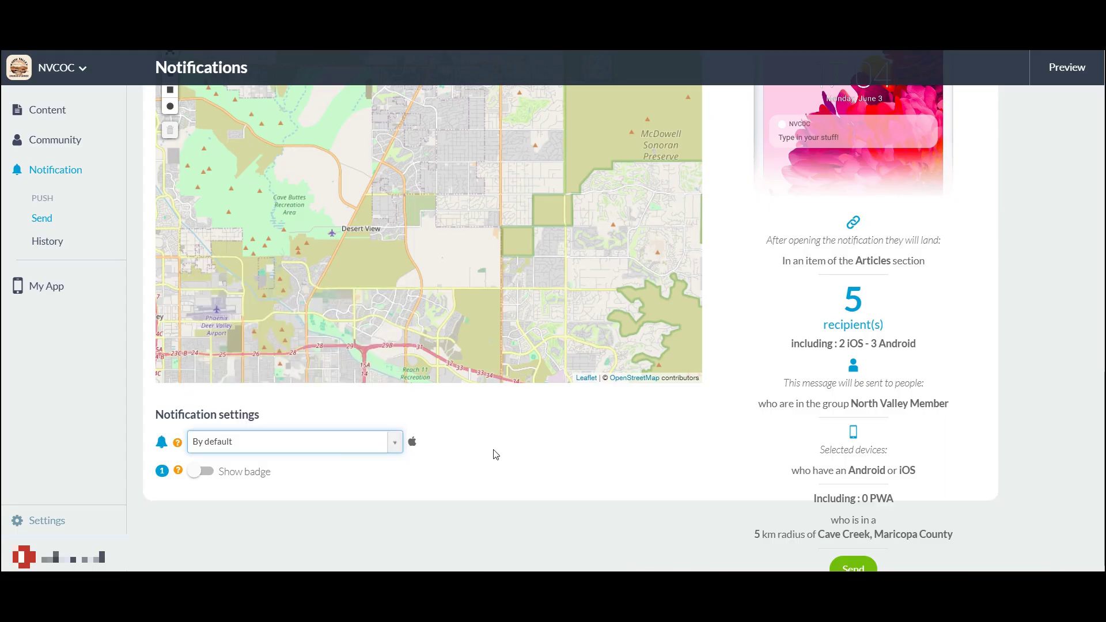
Switch on Show badge under Notification settings
left_click(202, 472)
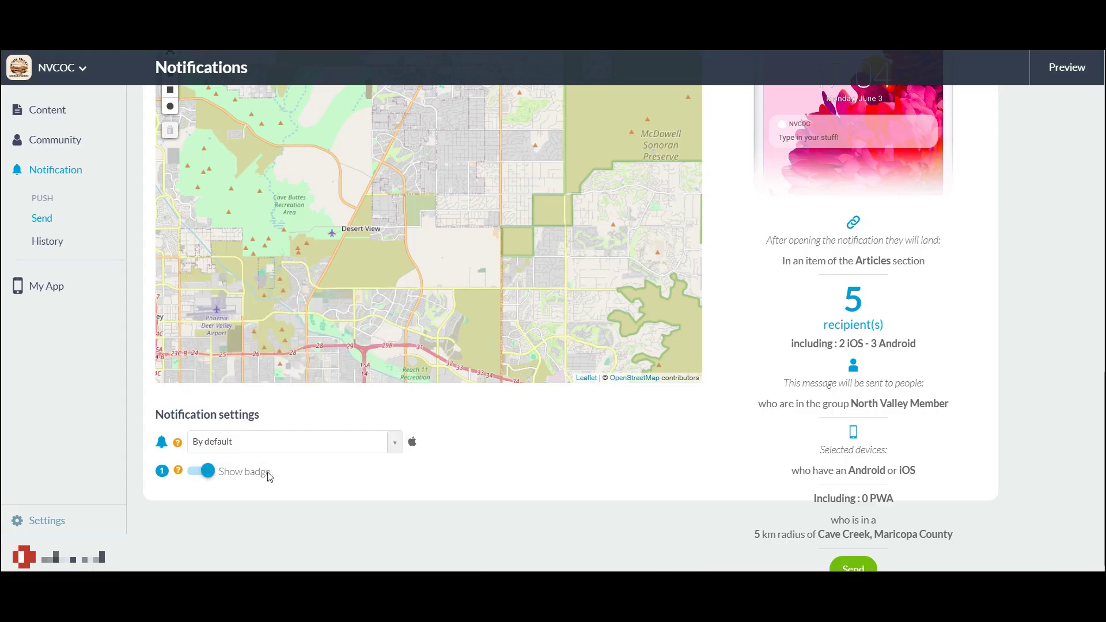
mouse_move(181, 473)
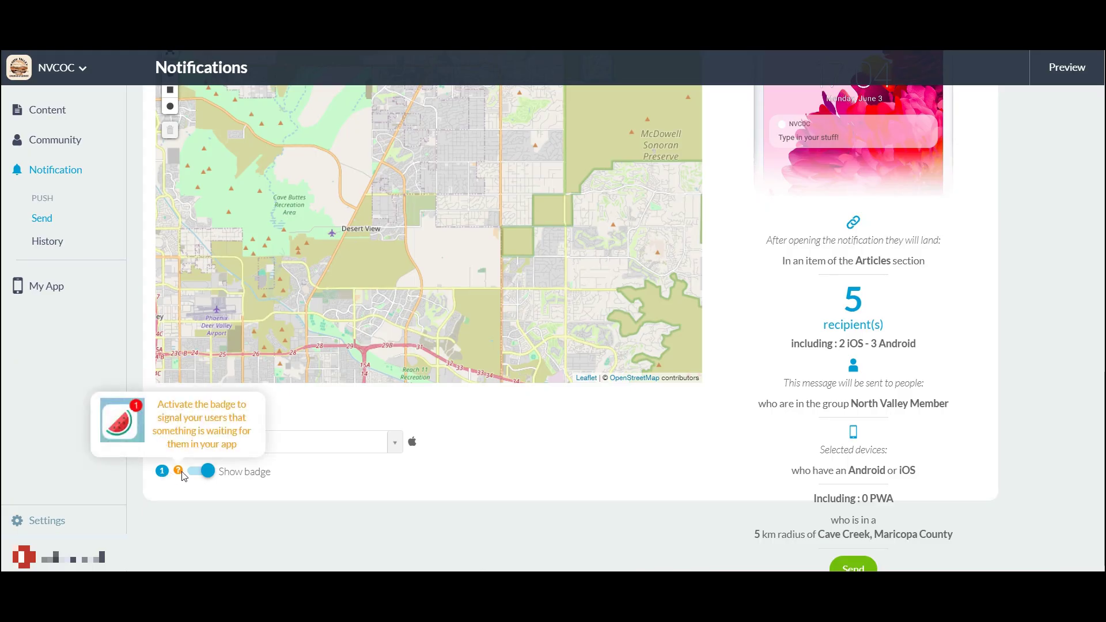
scroll(739, 455, "up", 7)
scroll(741, 456, "up", 1)
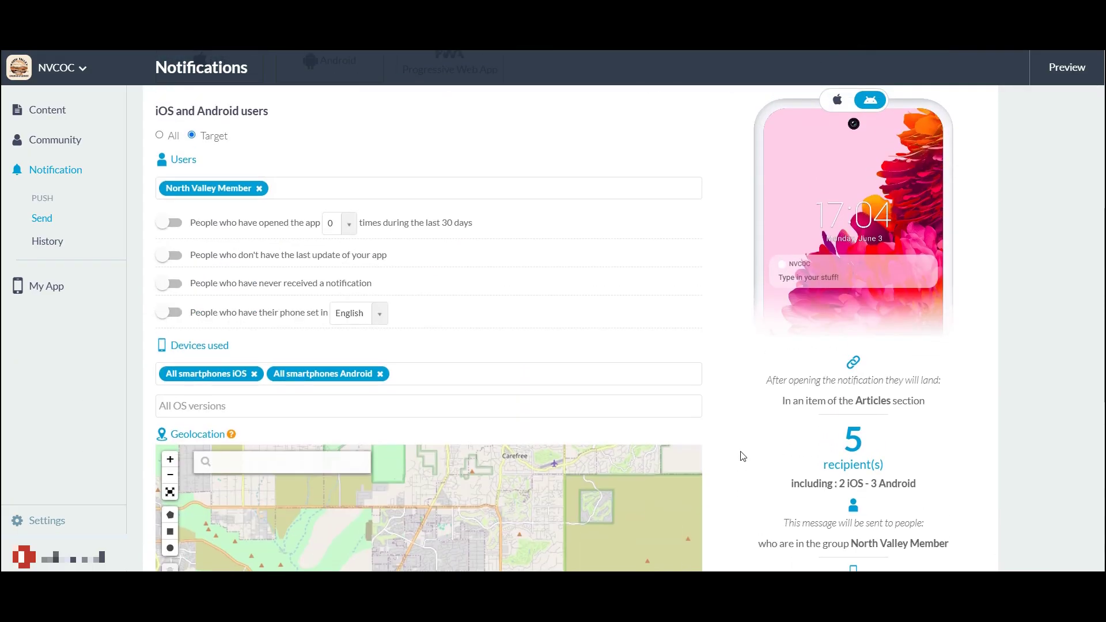
Remove and re-add the North Valley Member group in the Users field
scroll(742, 454, "up", 1)
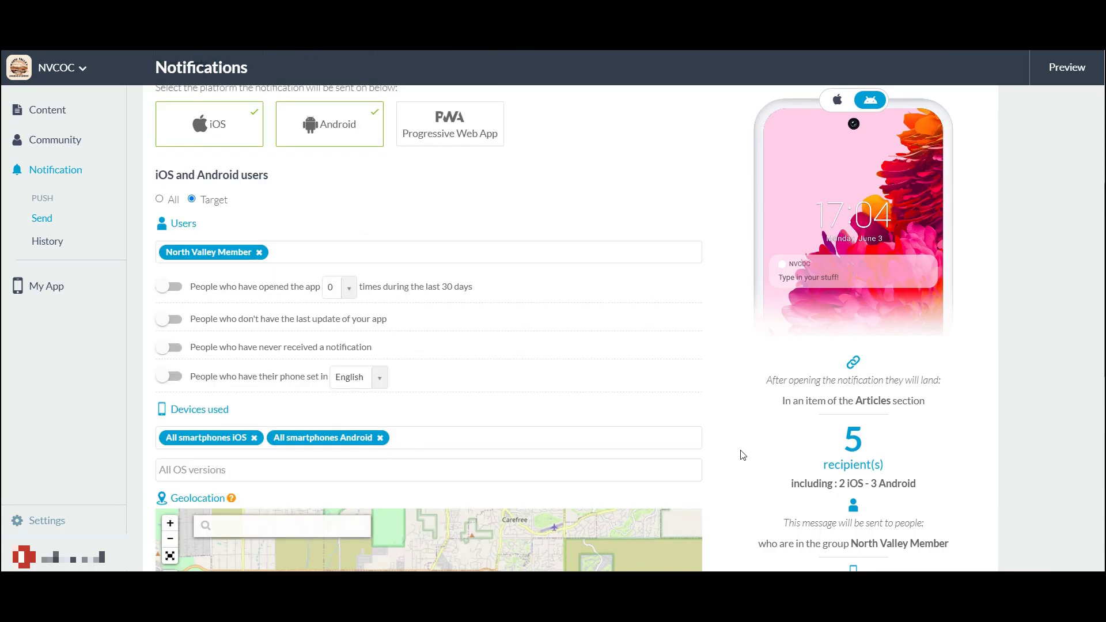
scroll(743, 455, "down", 7)
scroll(745, 455, "up", 4)
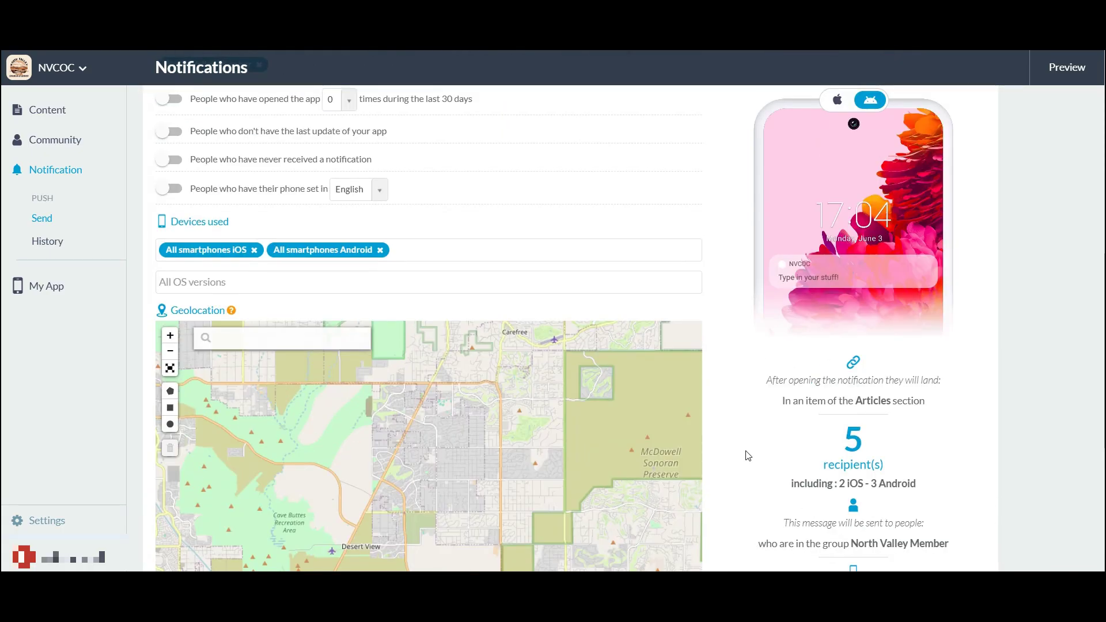
scroll(747, 455, "up", 2)
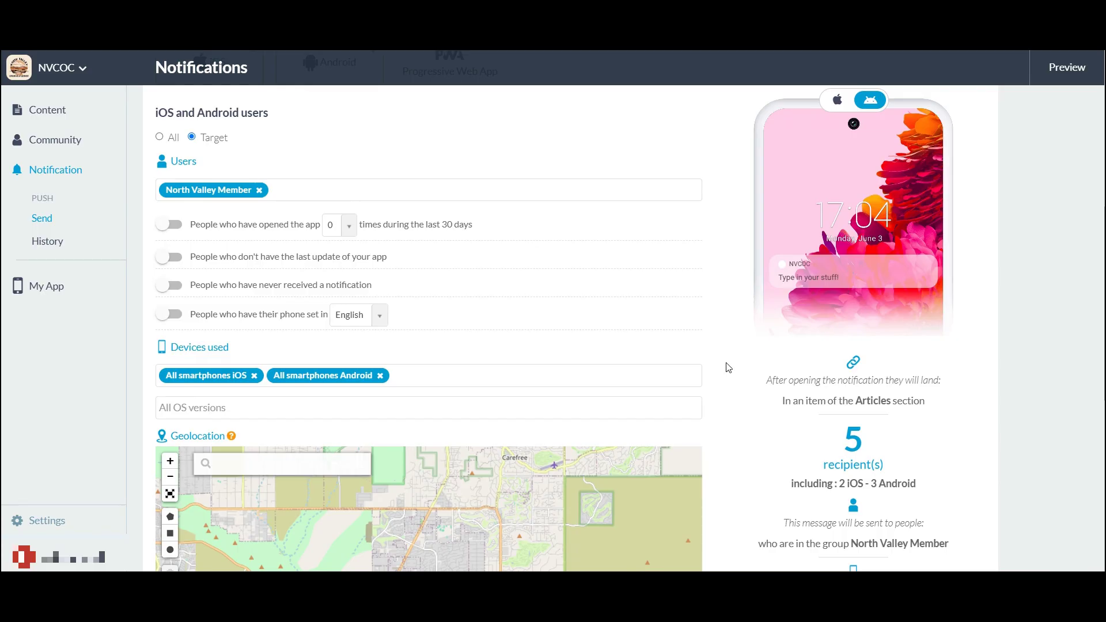
left_click(372, 192)
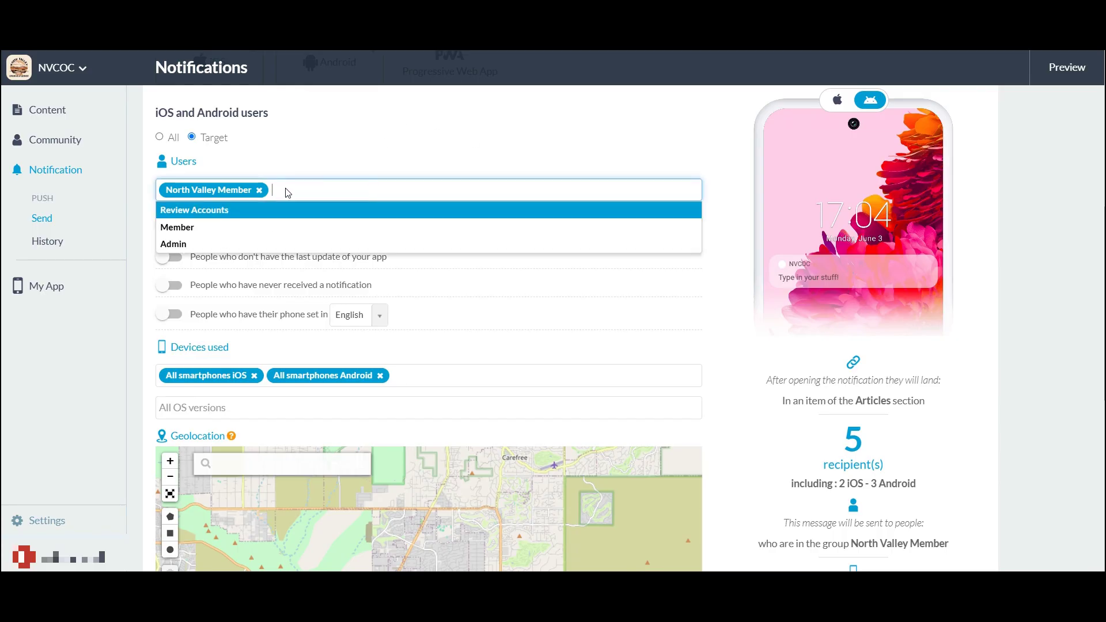
left_click(258, 190)
left_click(258, 190)
left_click(278, 191)
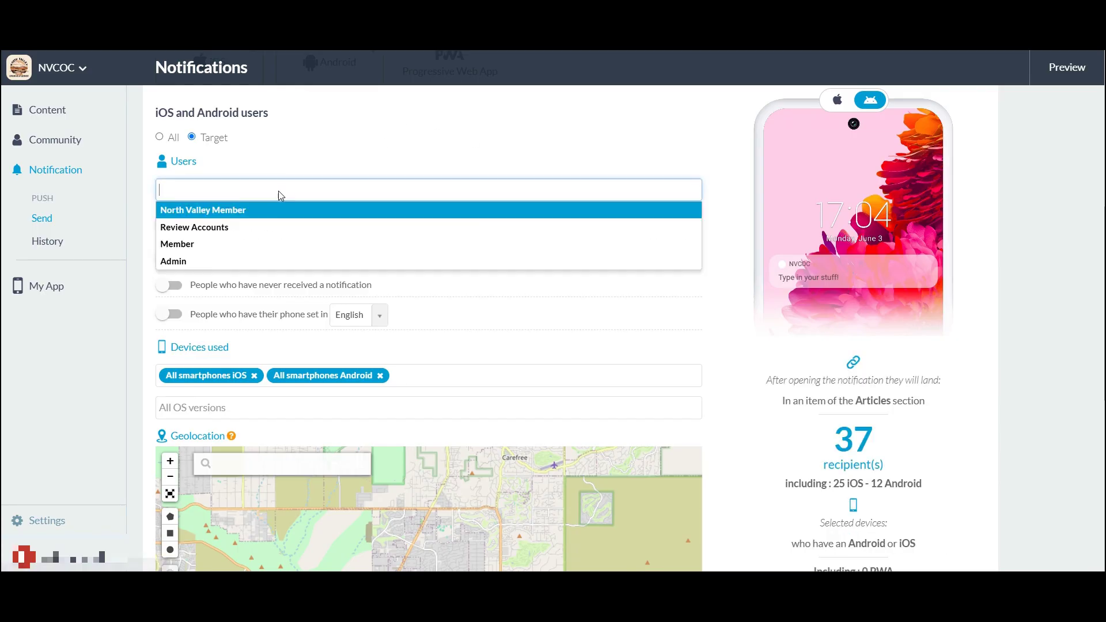
left_click(239, 210)
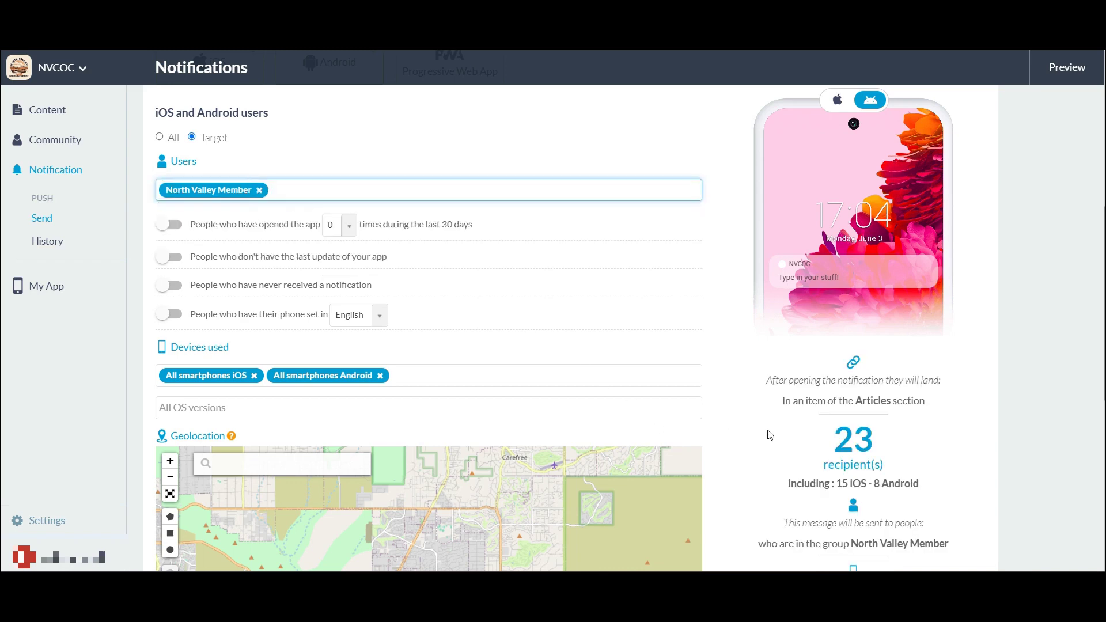
scroll(765, 433, "down", 3)
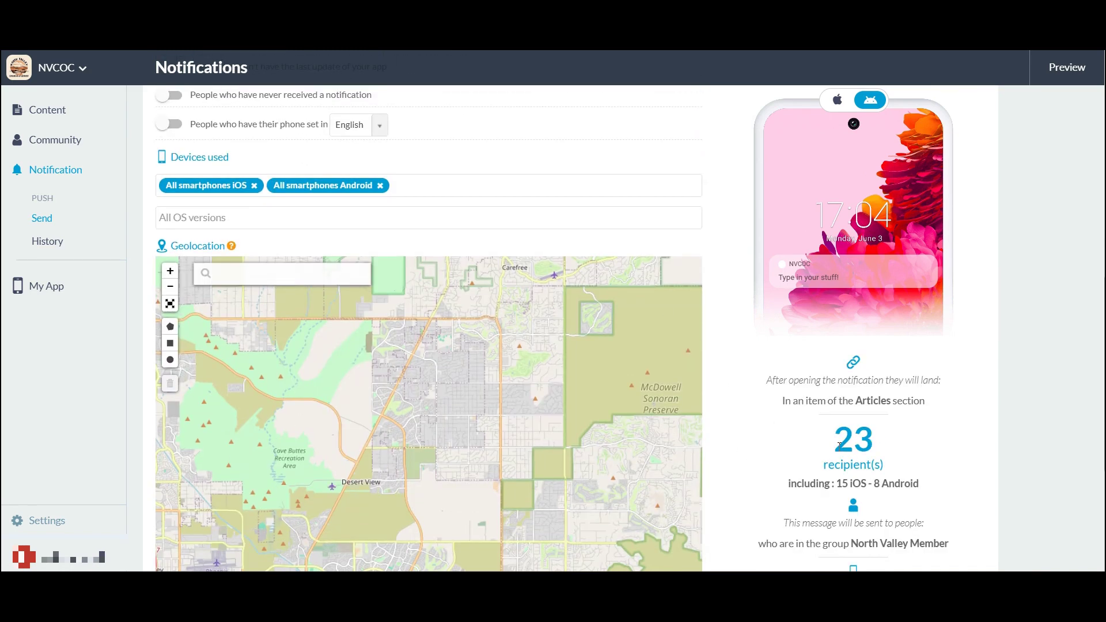
Check the 23-recipient count (15 iOS, 8 Android) and send the notification
left_click_drag(838, 444, 909, 471)
left_click(869, 449)
scroll(723, 459, "down", 2)
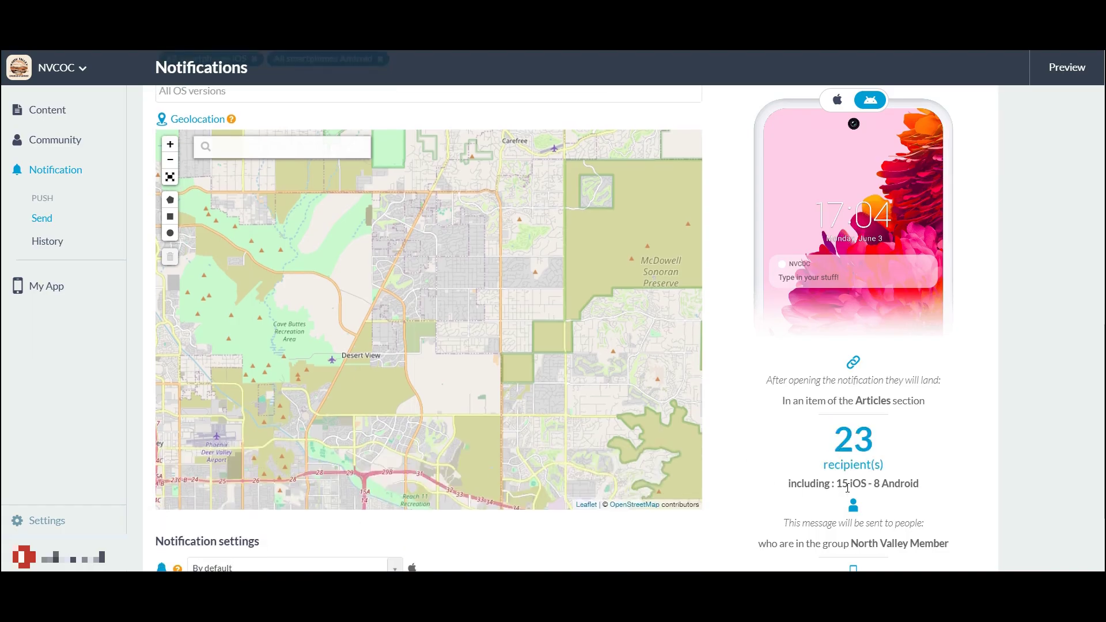
scroll(737, 368, "up", 6)
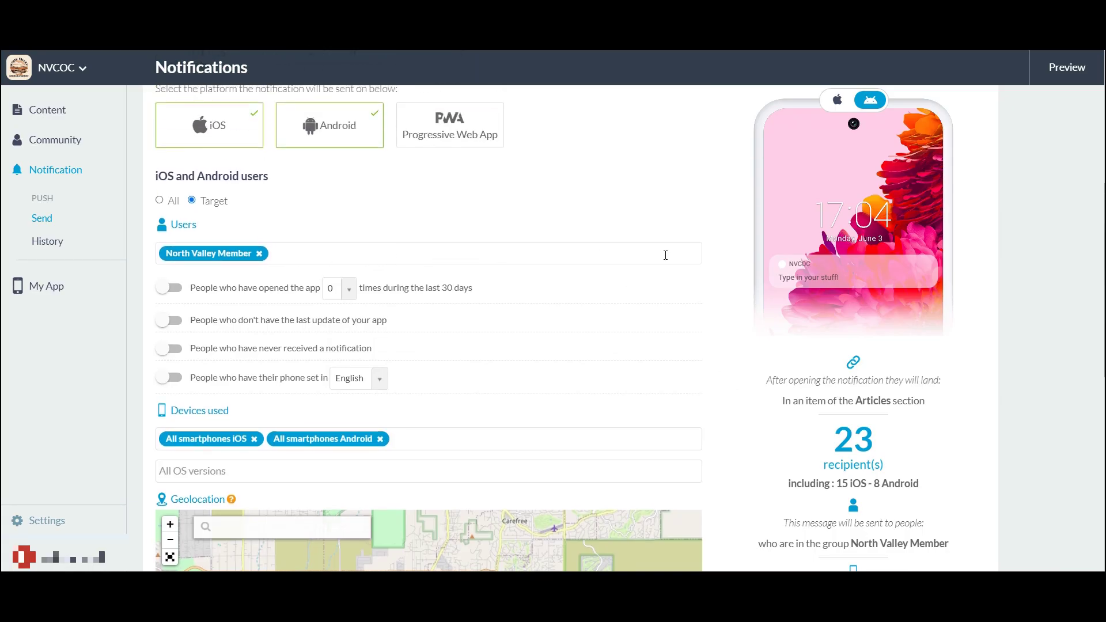
scroll(753, 371, "down", 9)
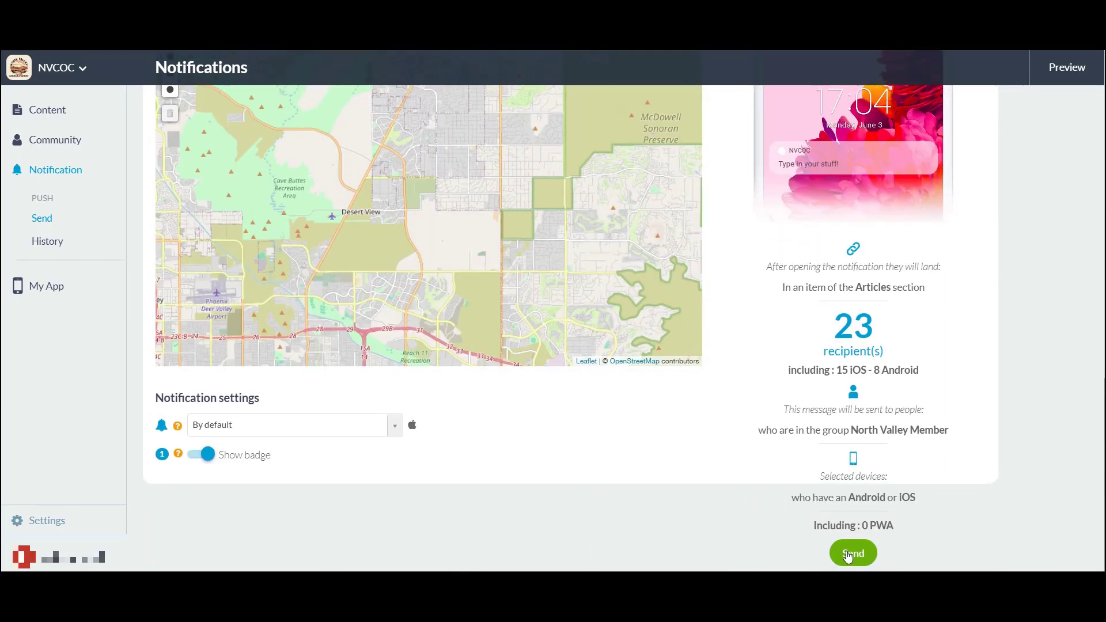
left_click(856, 553)
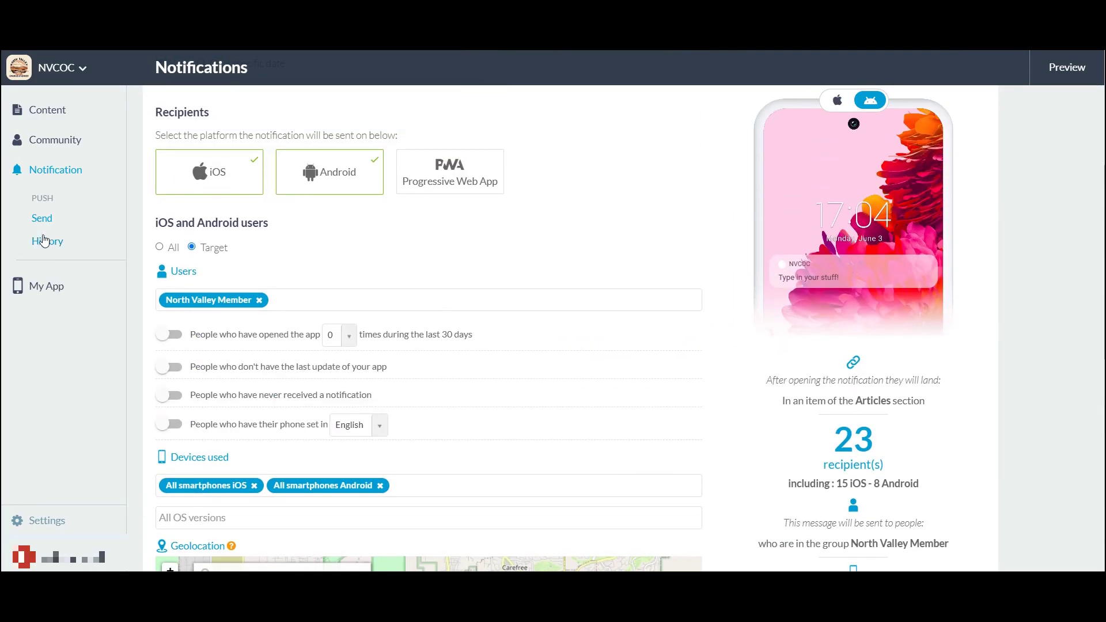
Open the notification History and look through the SCHEDULED notifications
left_click(42, 243)
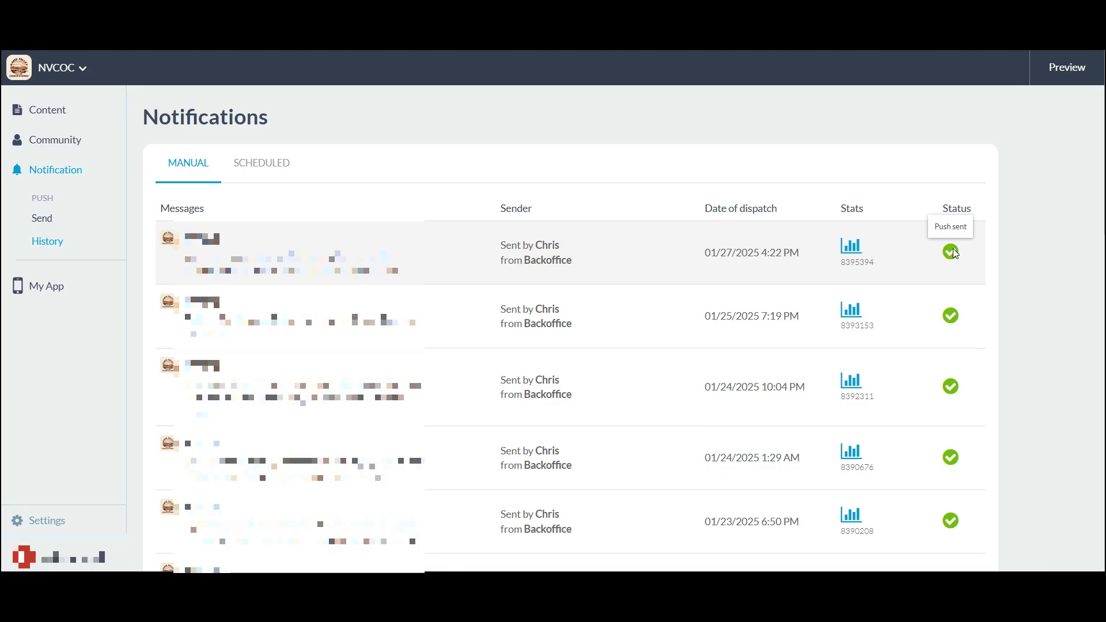
left_click(273, 168)
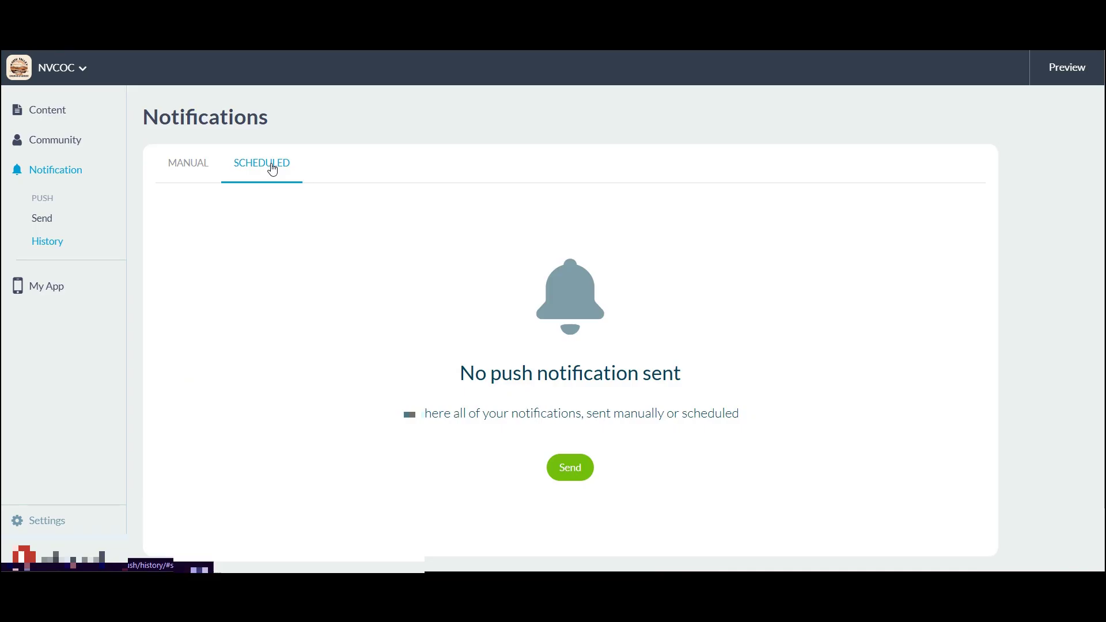
scroll(609, 403, "down", 1)
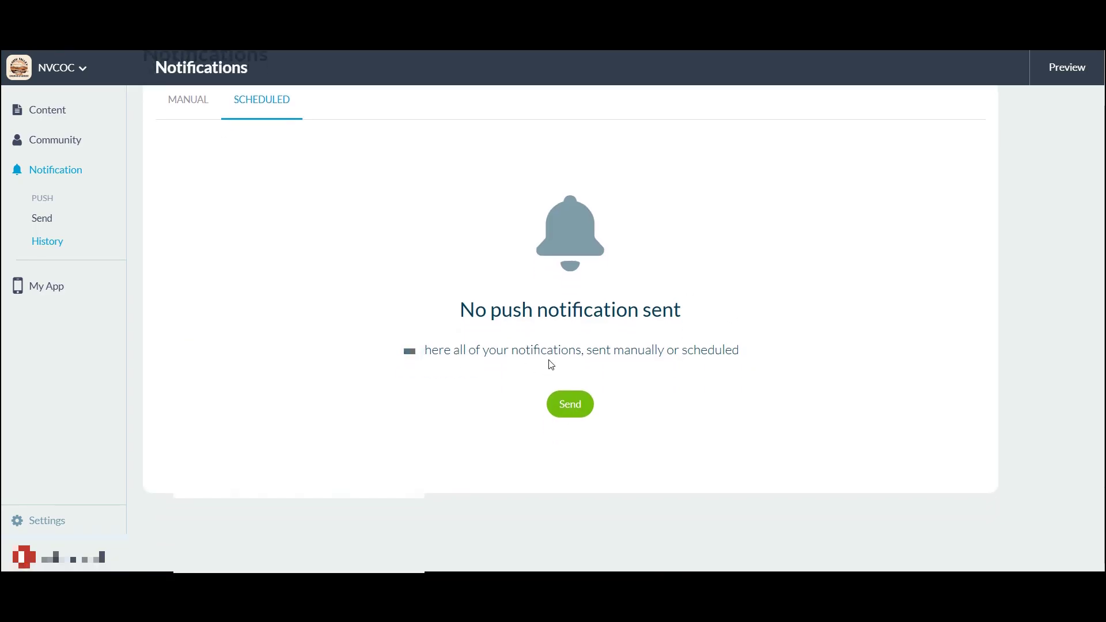
scroll(551, 365, "up", 1)
Return to the MANUAL list and inspect the delivery status of sent messages
left_click(190, 154)
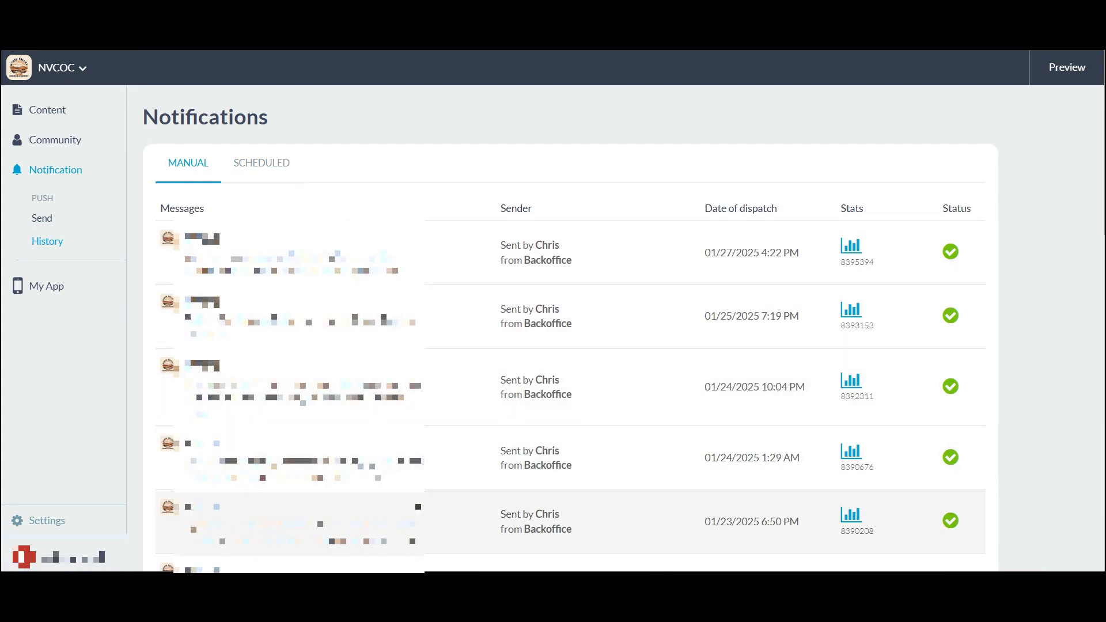
scroll(419, 509, "down", 8)
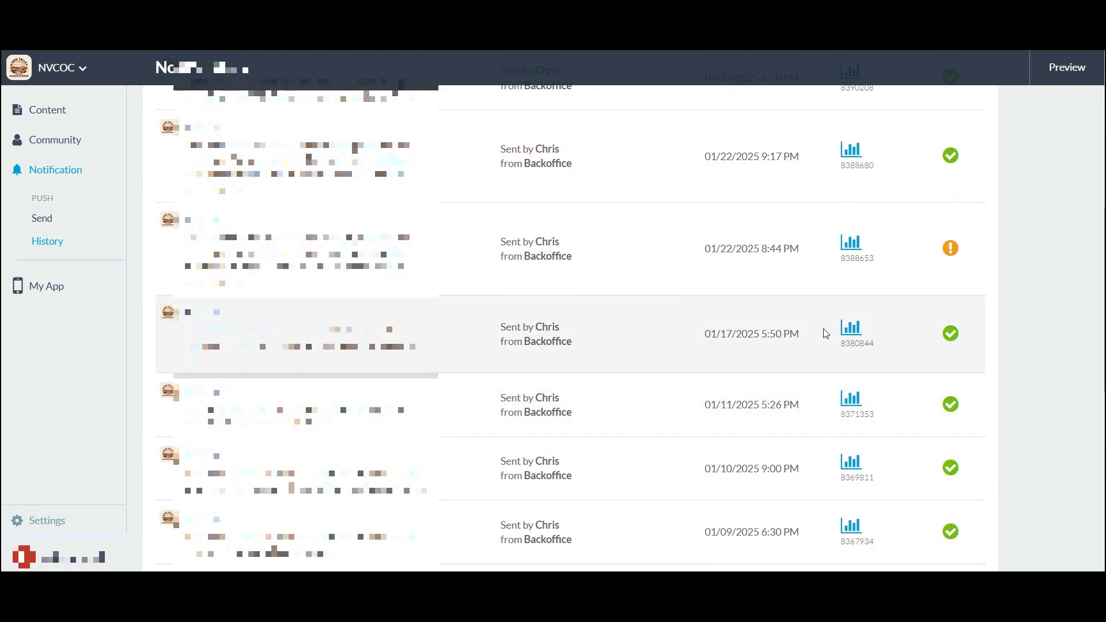
mouse_move(950, 250)
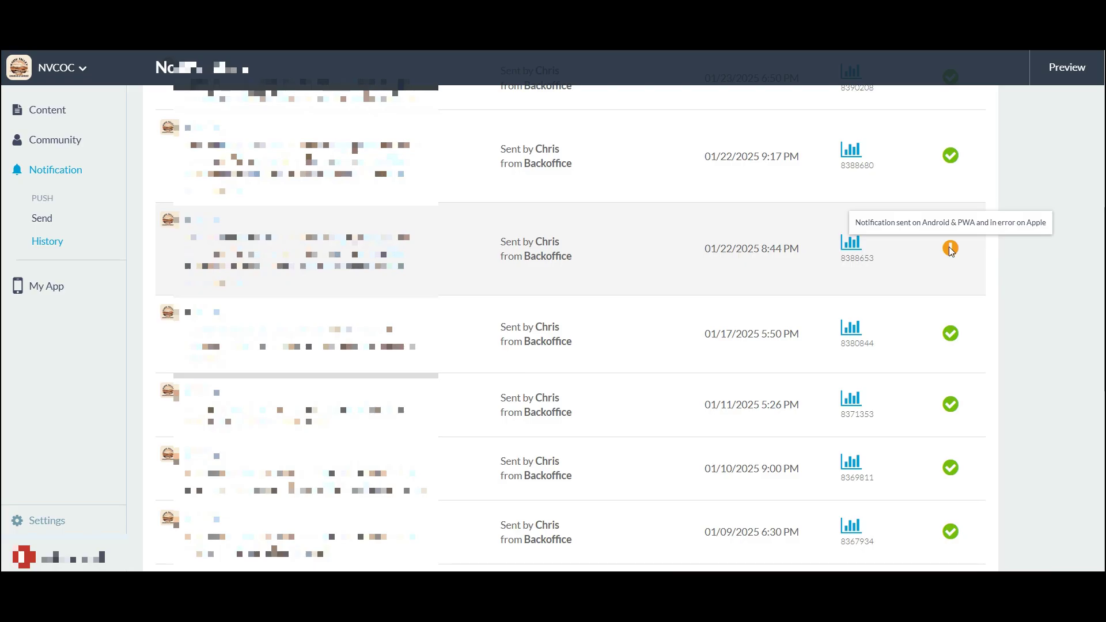
mouse_move(949, 157)
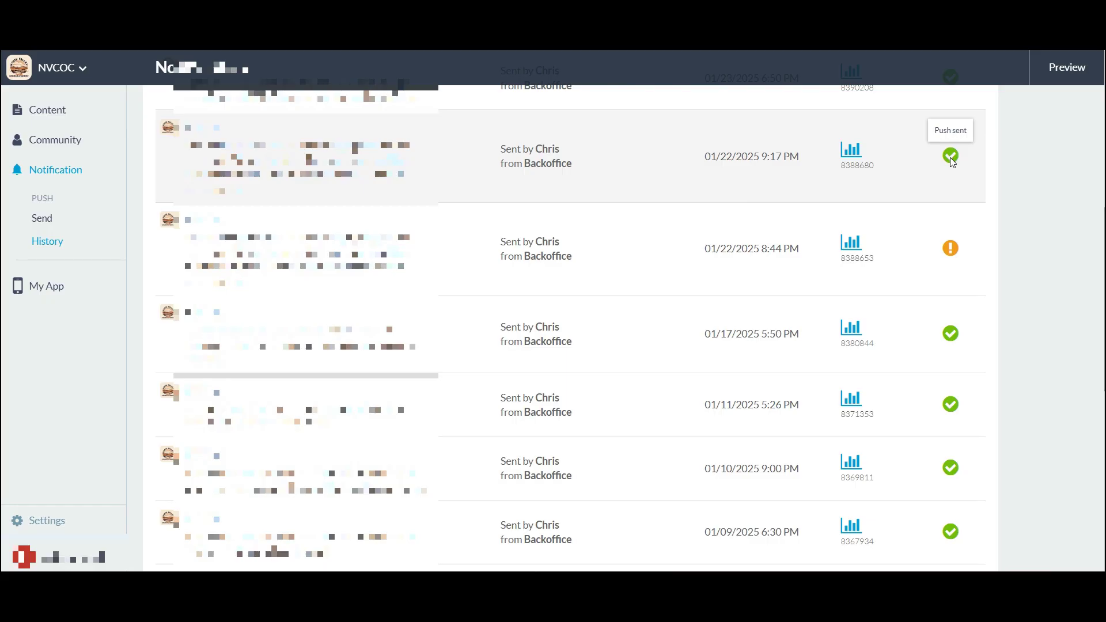
scroll(949, 158, "up", 8)
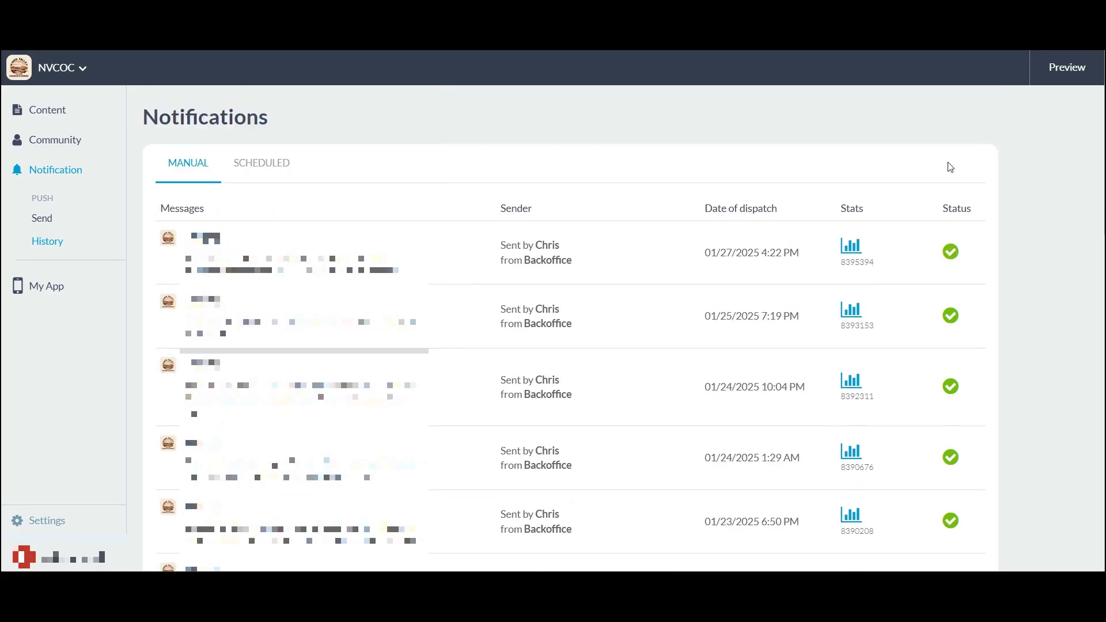